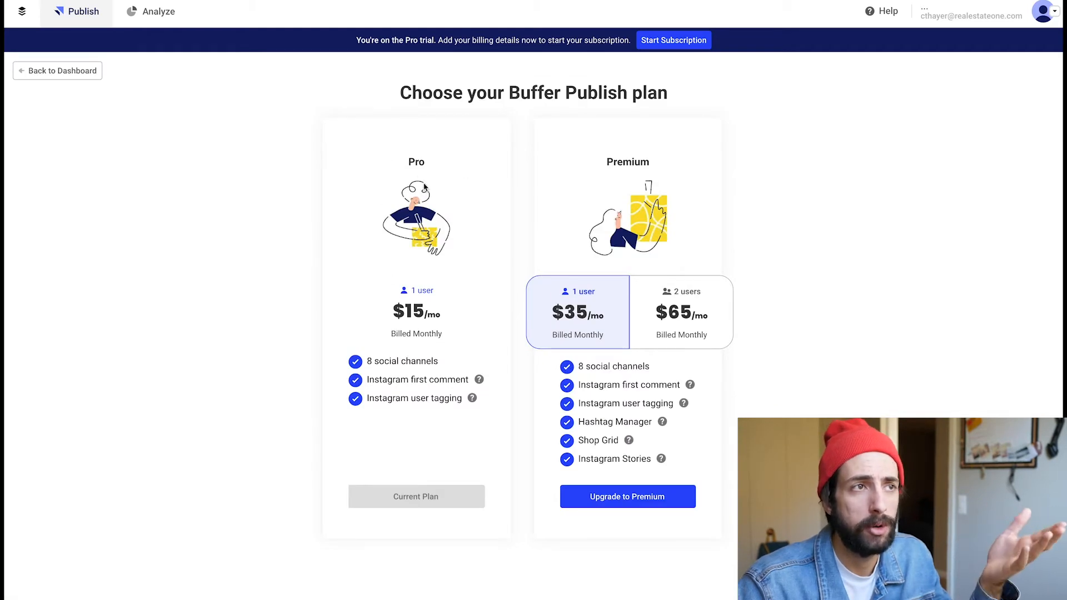
- Review the Pro plan's allowance of social channels and return to the publishing dashboard
drag(410, 161, 434, 165)
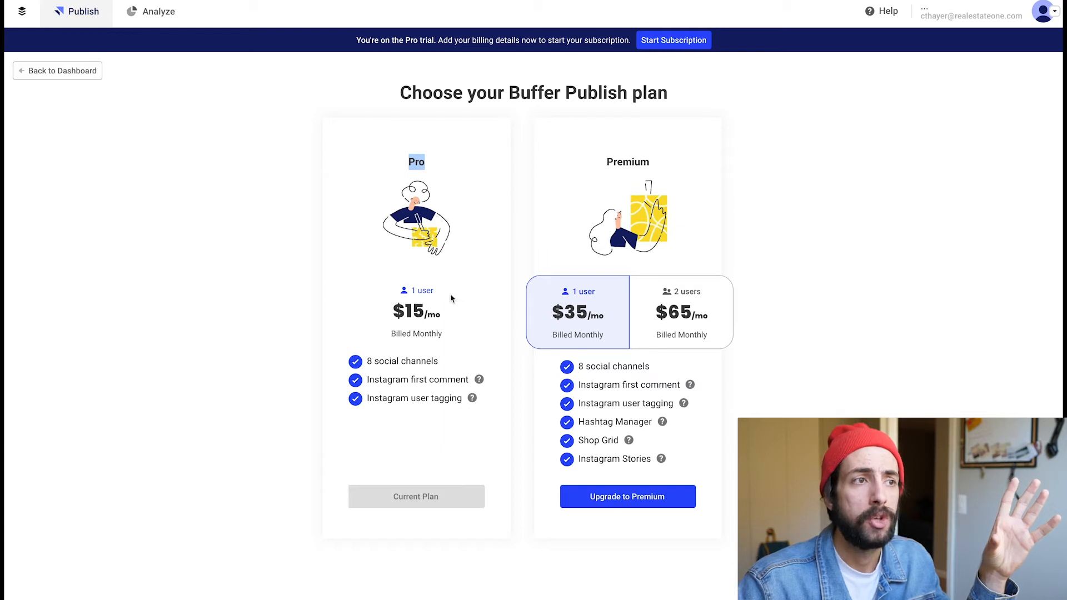
drag(367, 361, 444, 364)
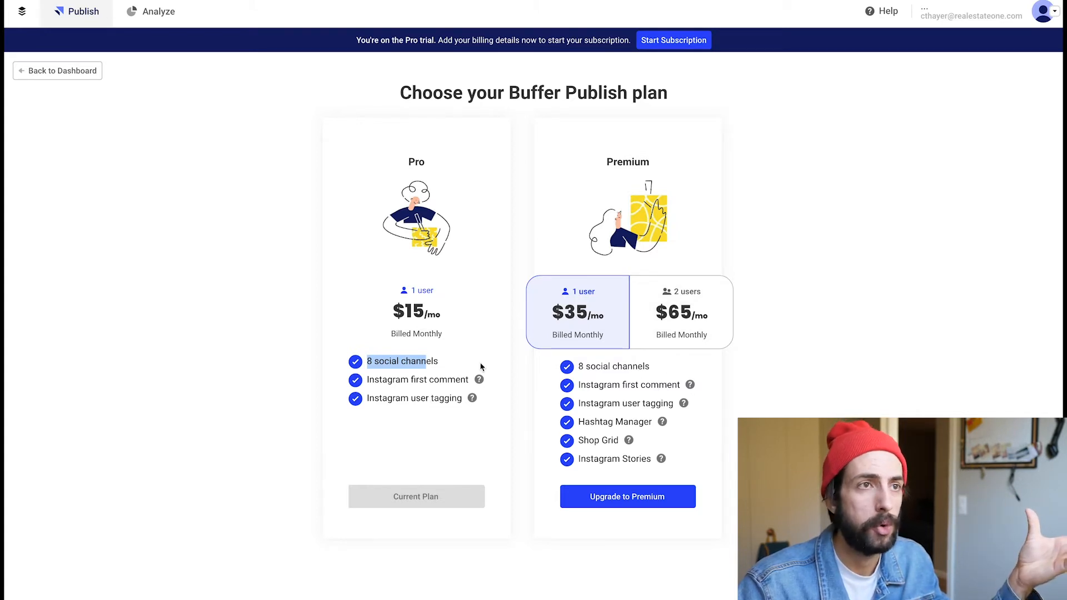
click(56, 69)
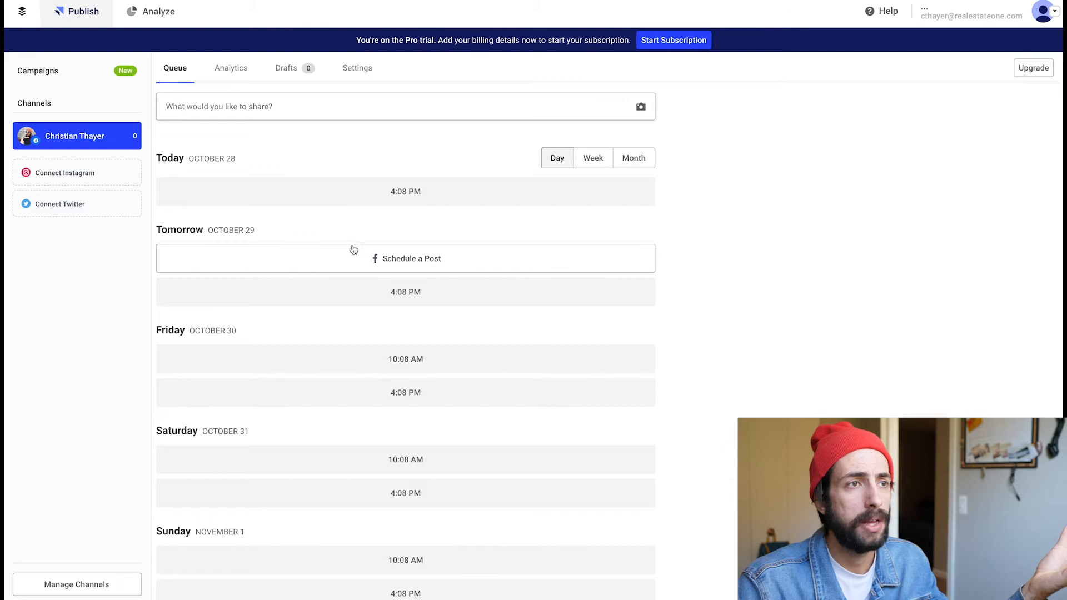
- Draft a post reading "test" for the October 29, 10:08 AM slot and browse for an image without attaching one
mouse_move(441, 258)
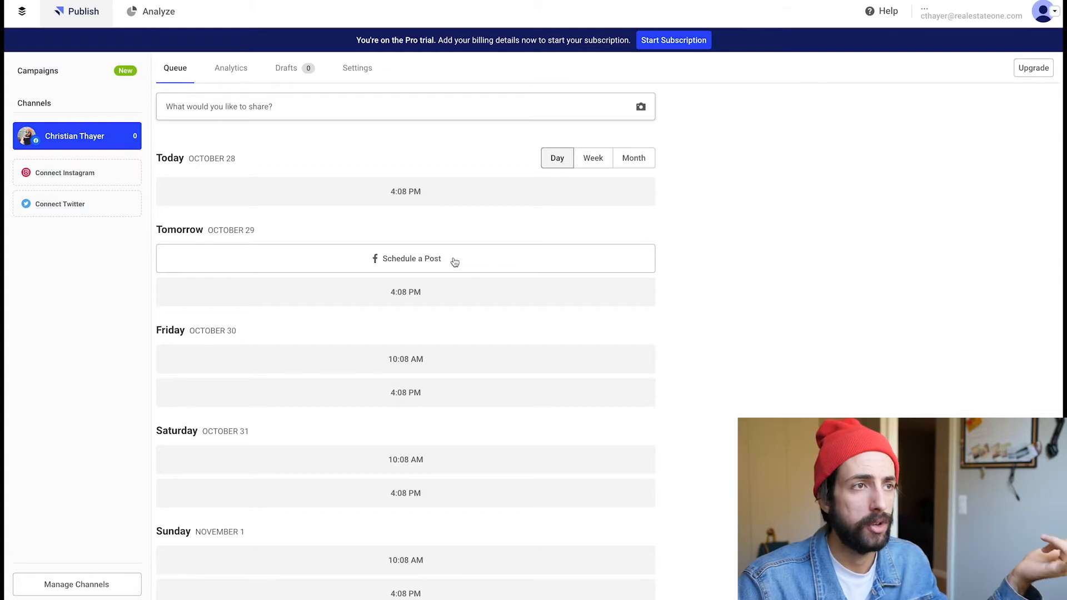
click(446, 262)
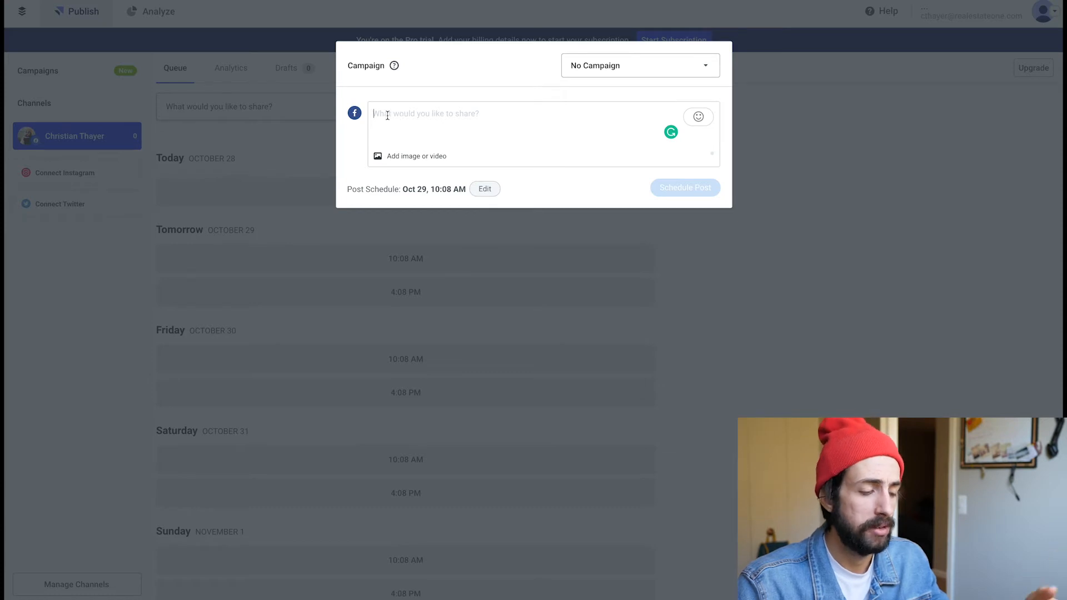
text(test)
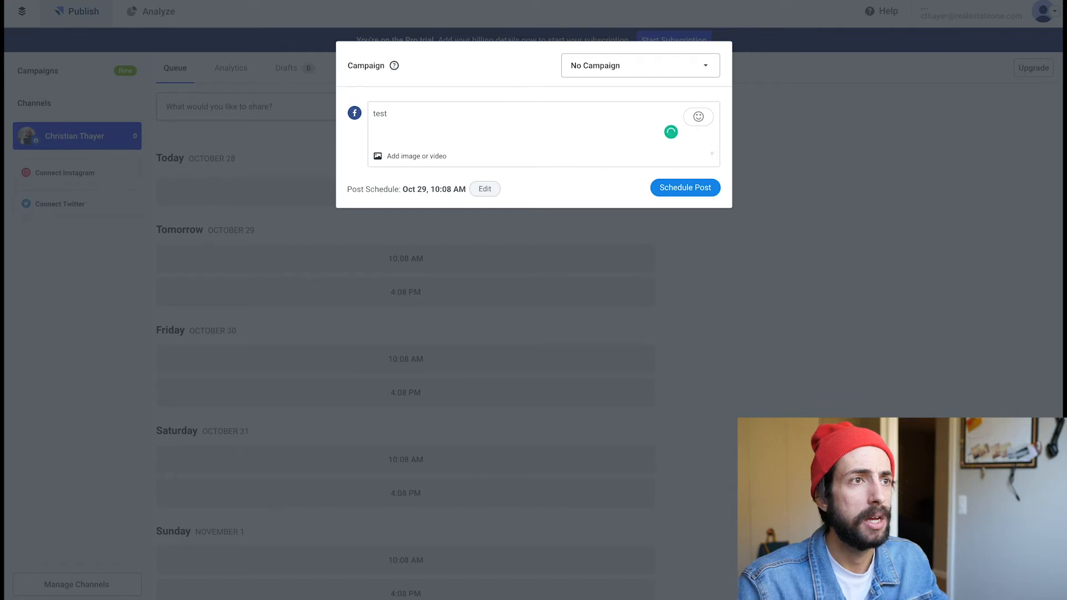
click(399, 158)
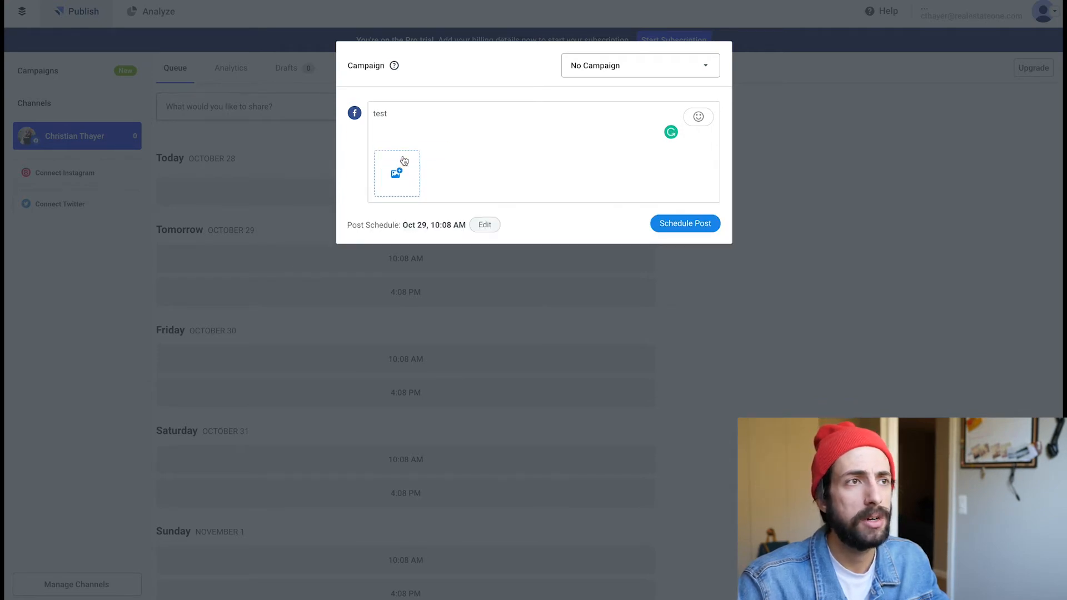
click(398, 177)
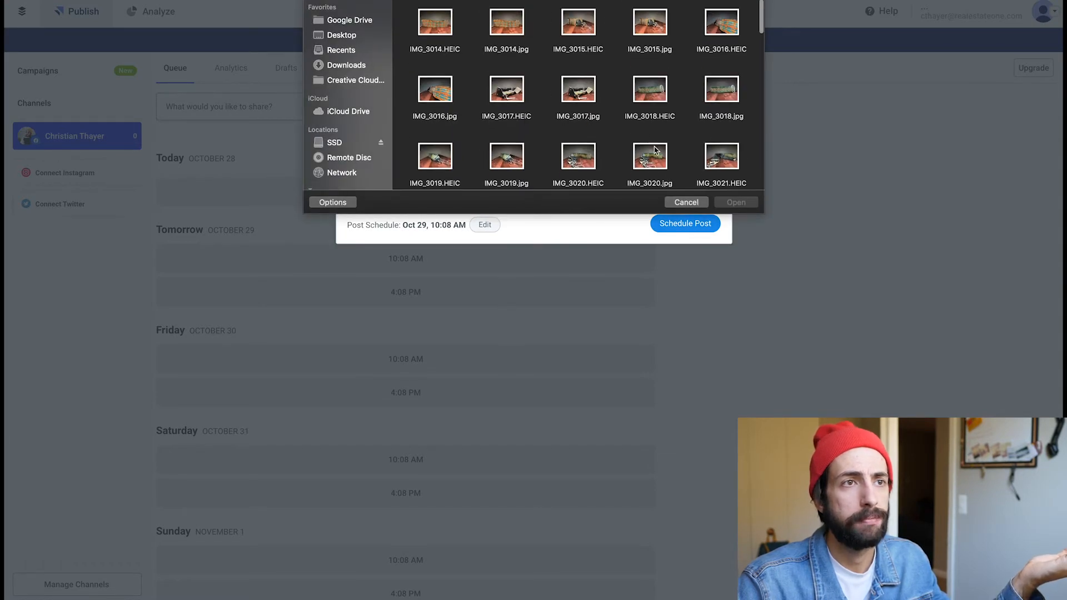
click(681, 202)
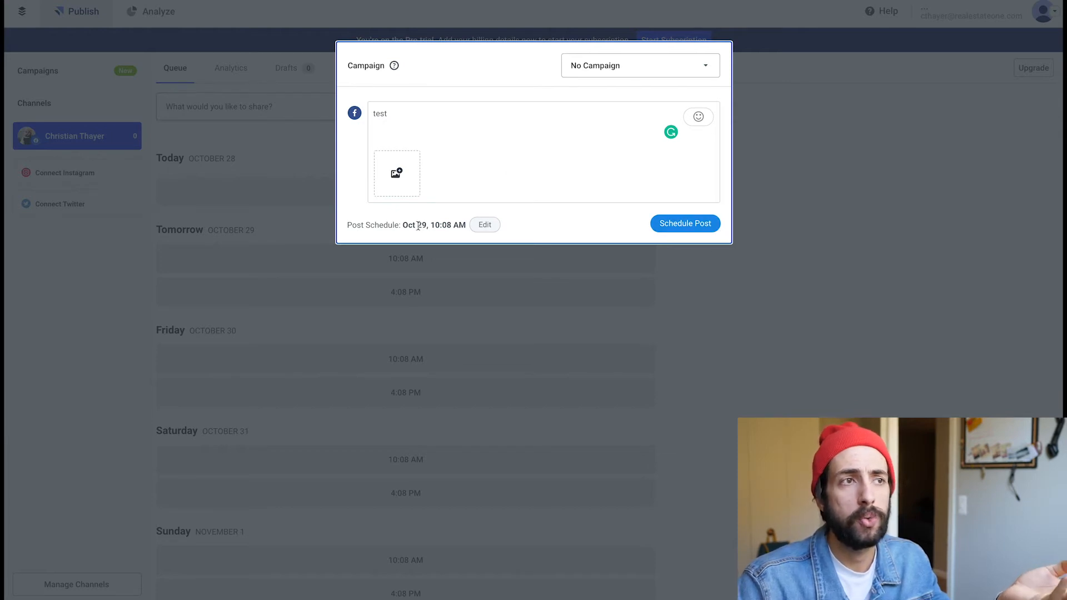
- Try the draft's schedule slot and custom time options for October 29, and close the post unscheduled
click(484, 227)
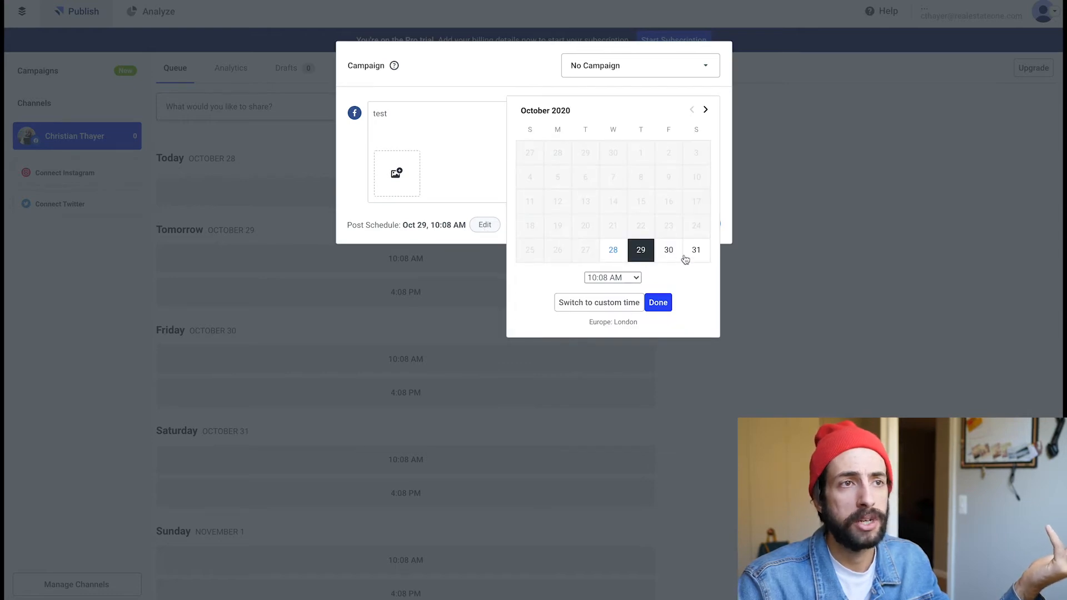
click(635, 278)
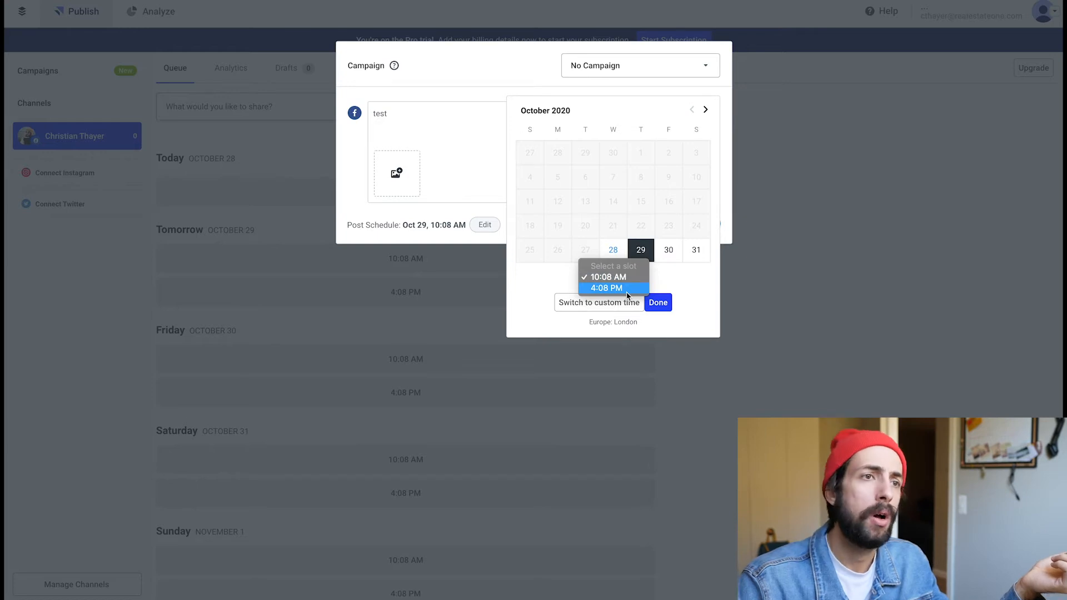
click(670, 286)
click(608, 307)
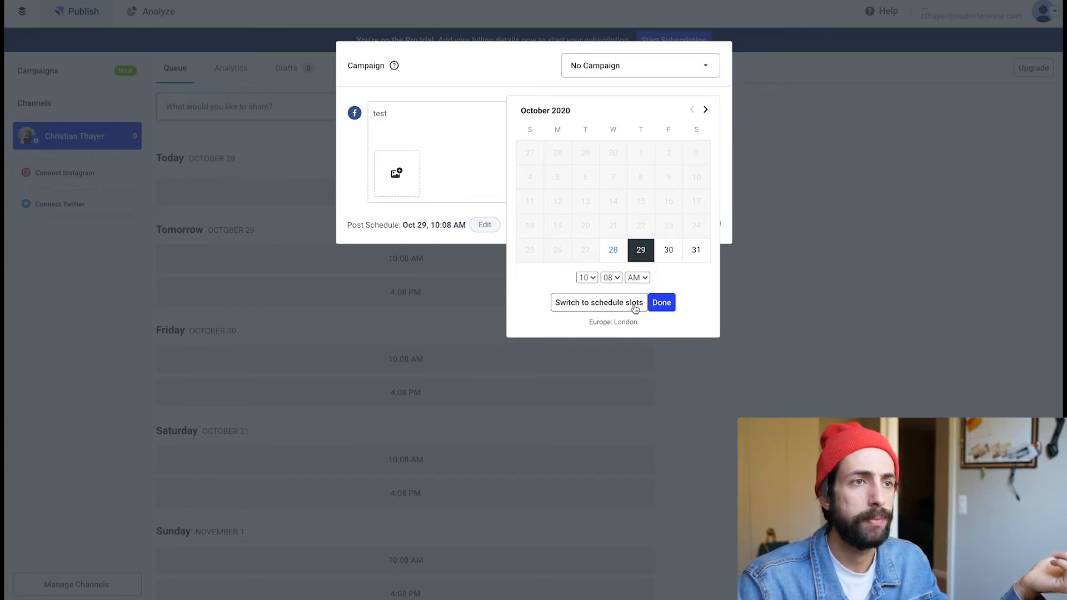
click(659, 302)
click(834, 208)
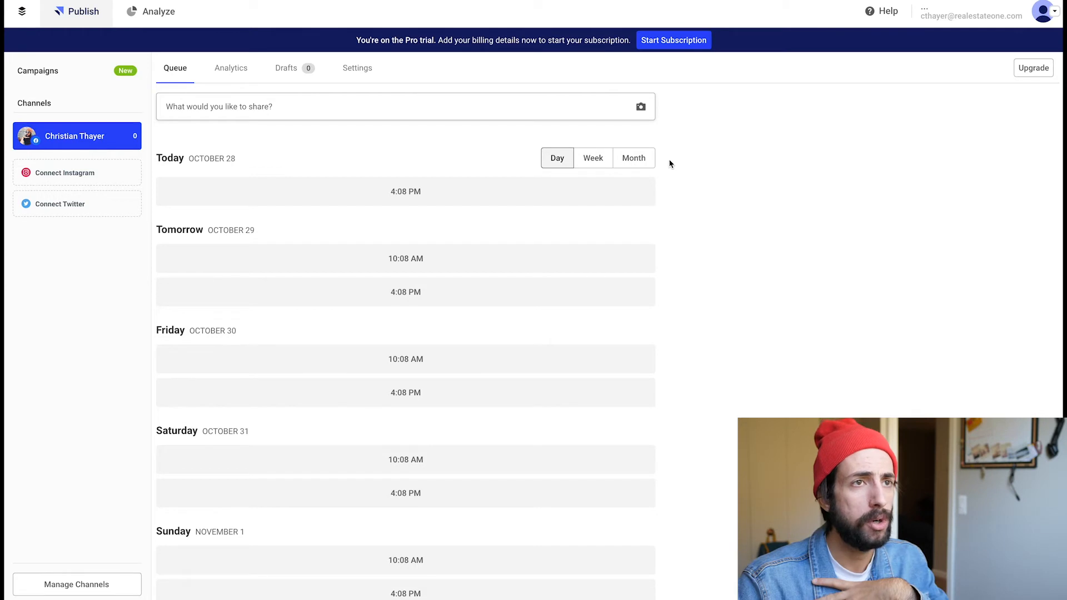
- Schedule a post reading "test" for October 29 at 12:00 am from the month calendar
click(643, 165)
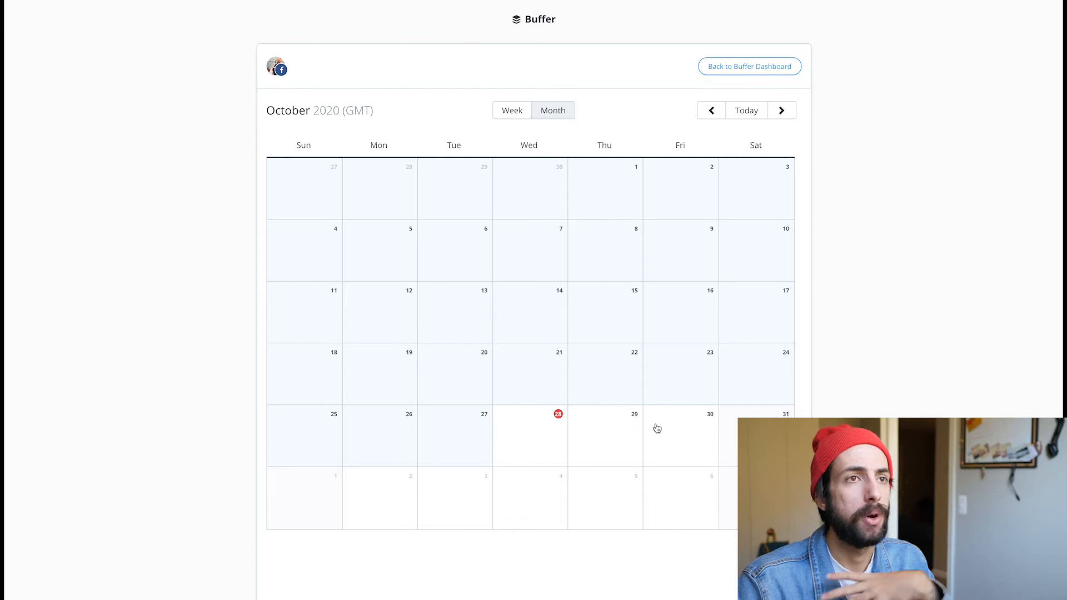
click(617, 446)
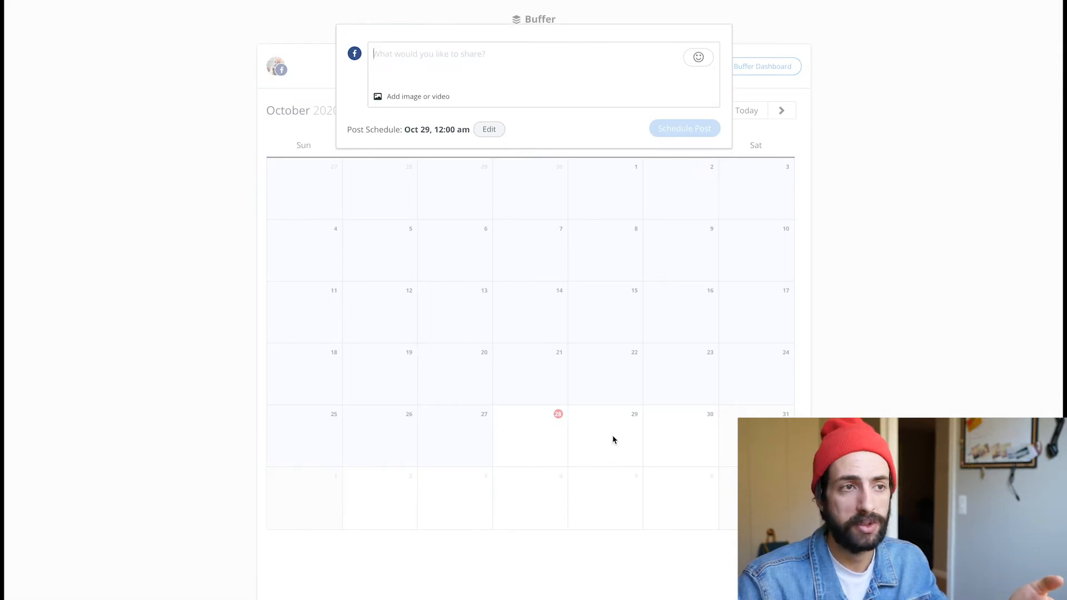
click(451, 89)
text(test)
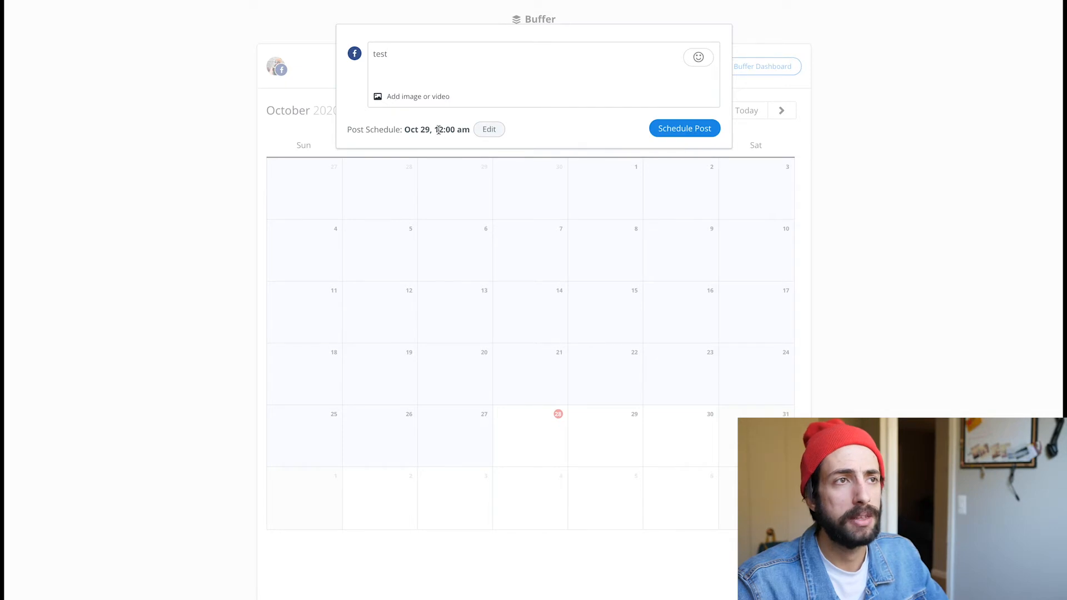
drag(436, 129, 457, 128)
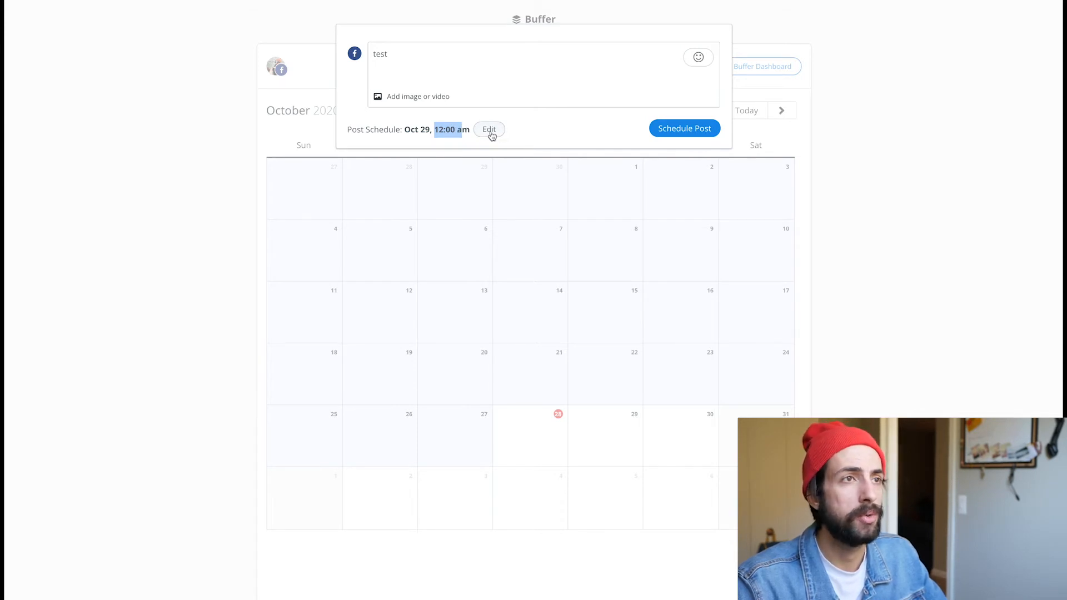
click(684, 129)
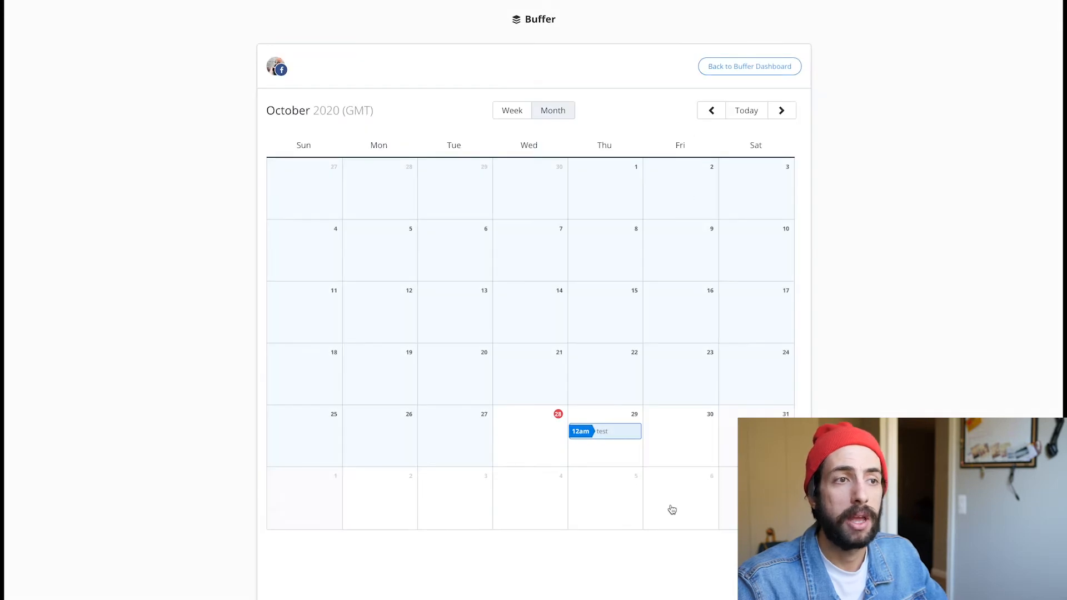
- Move the "test" post from October 29 to October 30 and schedule it for 10:08 am
click(609, 436)
click(608, 472)
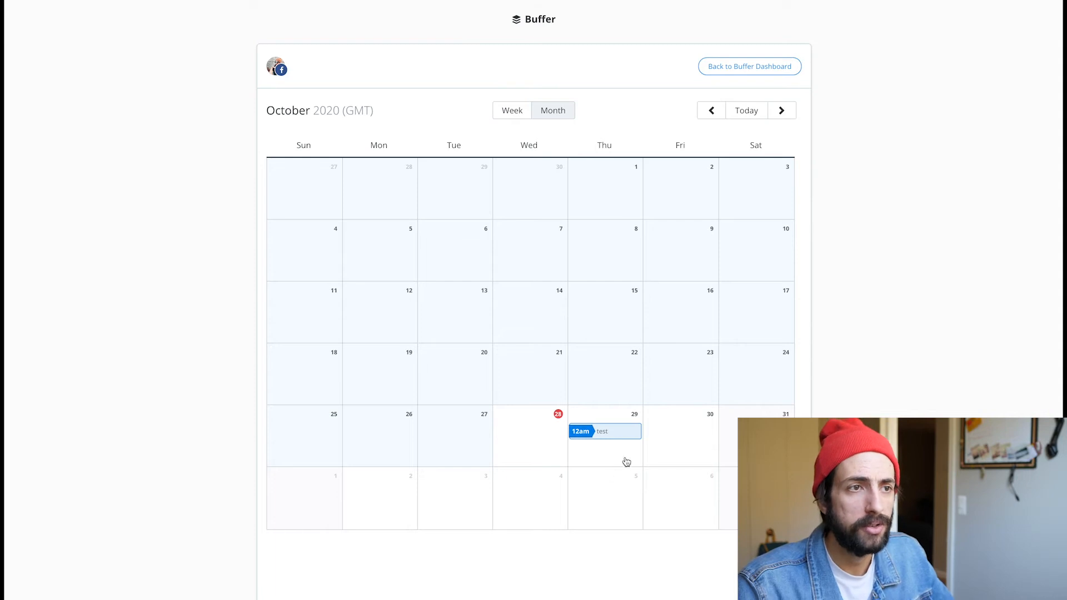
click(591, 437)
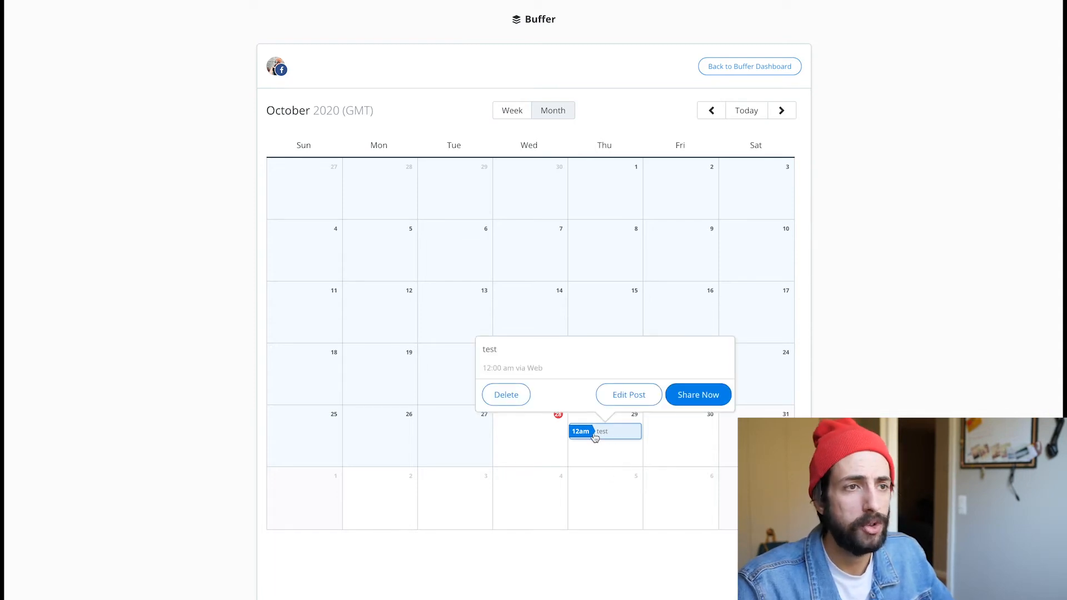
drag(599, 437, 673, 439)
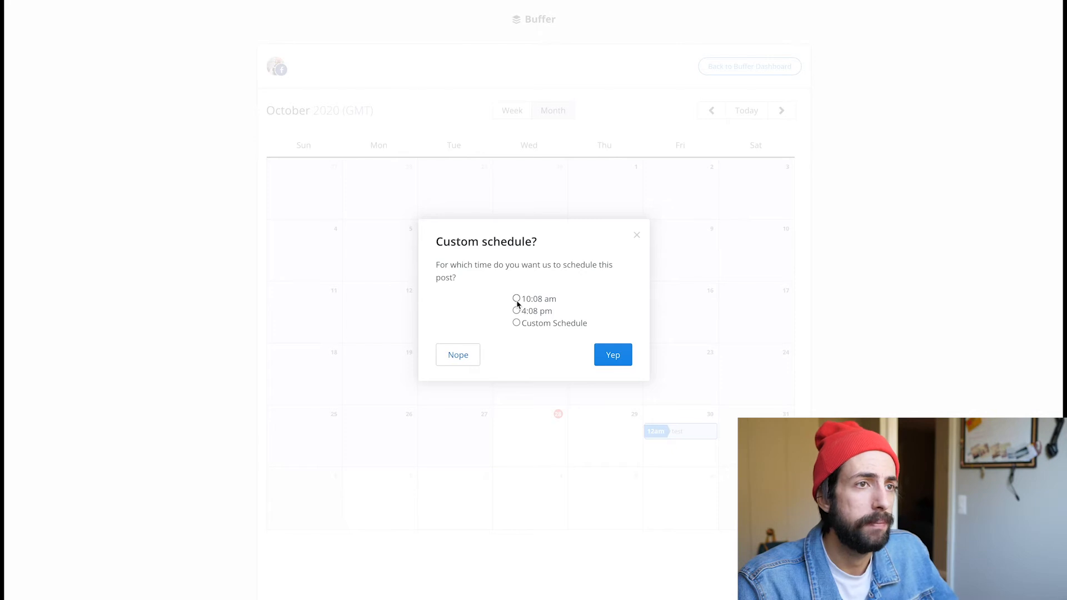
click(516, 299)
click(611, 354)
click(657, 435)
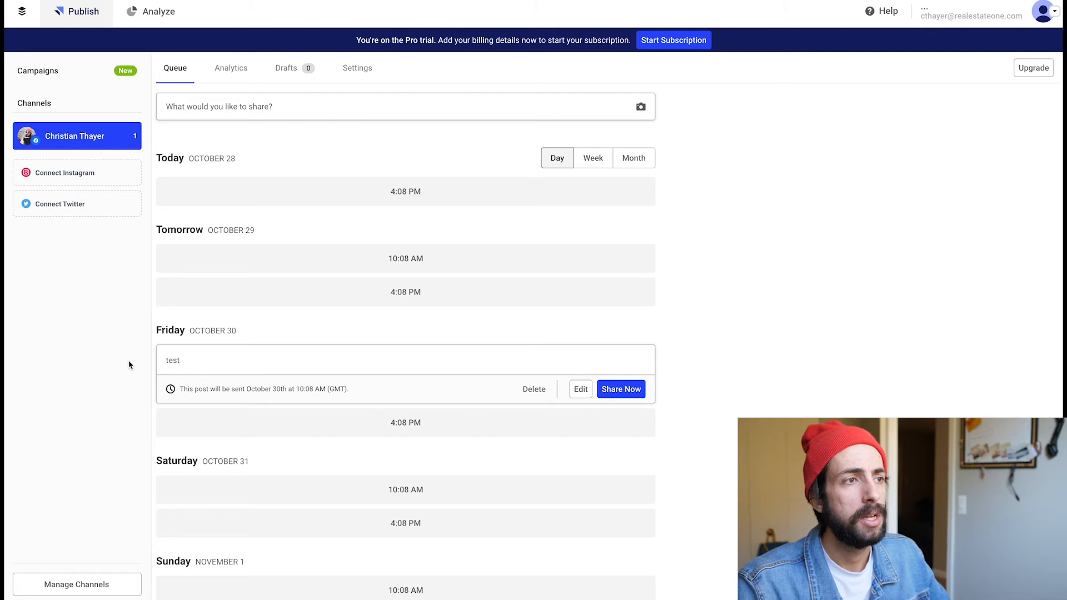
- Look through the personal channel's day queue, including the scheduled "test" post and the open slots
scroll(411, 428, down, 1)
scroll(413, 431, up, 1)
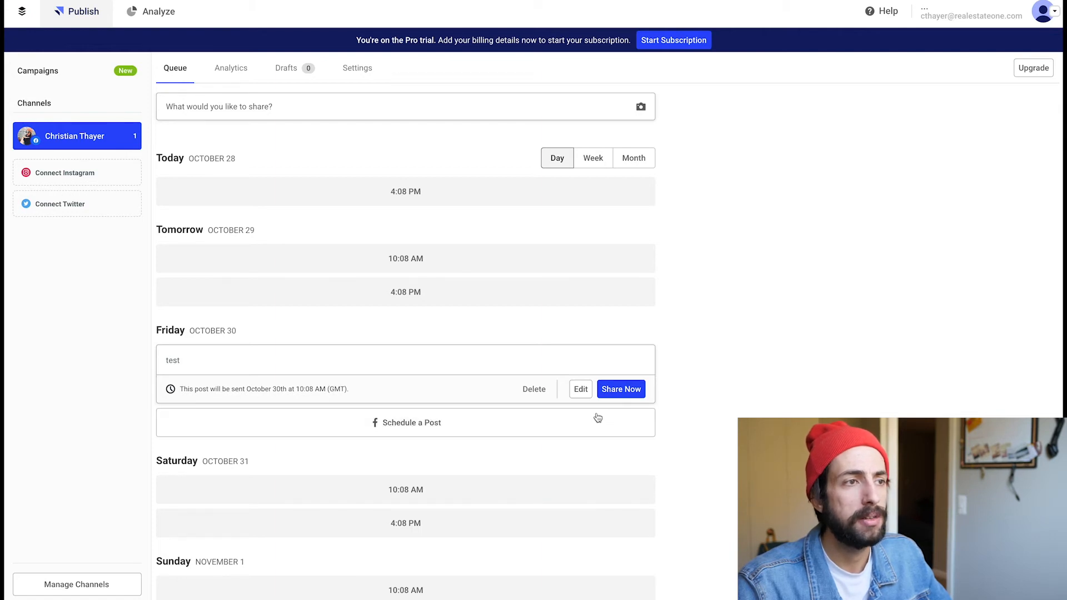
scroll(757, 415, down, 7)
scroll(756, 415, up, 1)
scroll(757, 415, down, 4)
scroll(757, 415, up, 10)
scroll(756, 415, up, 2)
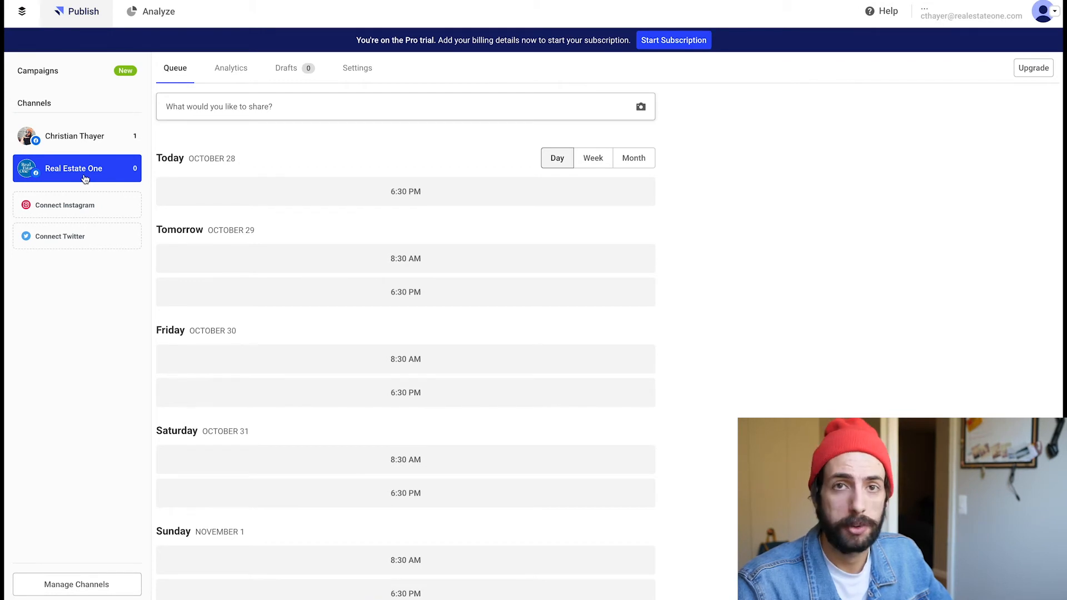
- Compare the posting slots in the queues of the Real Estate One channel and the personal channel
scroll(388, 203, down, 5)
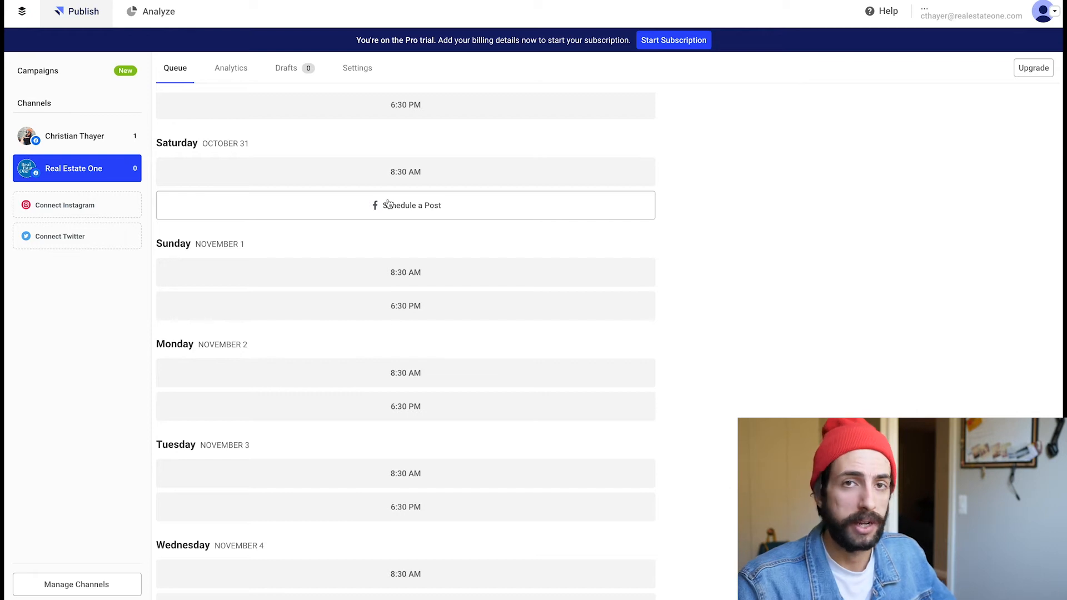
scroll(389, 253, up, 5)
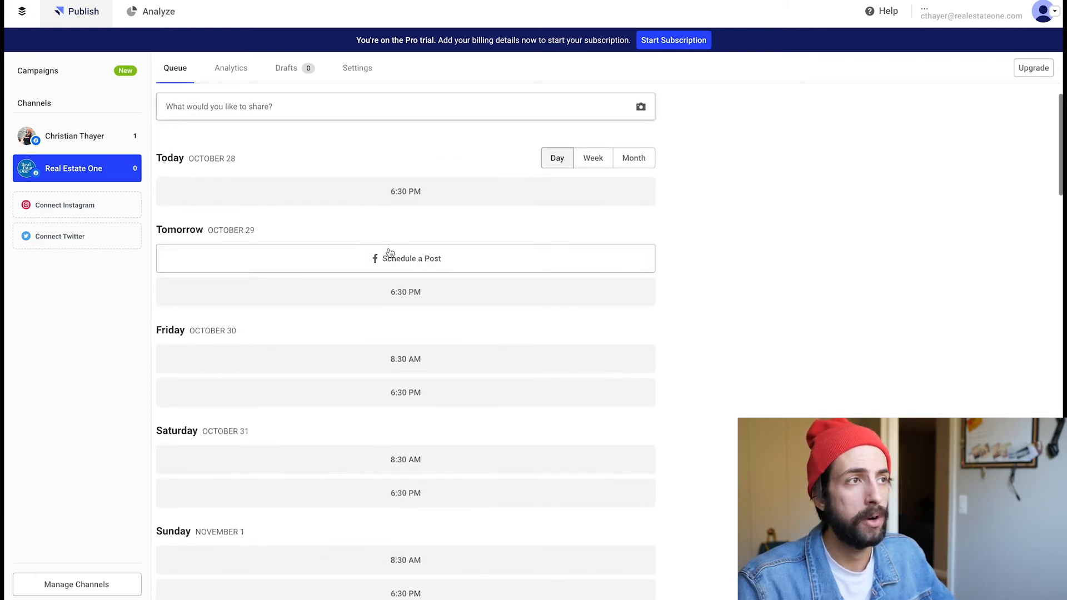
click(84, 144)
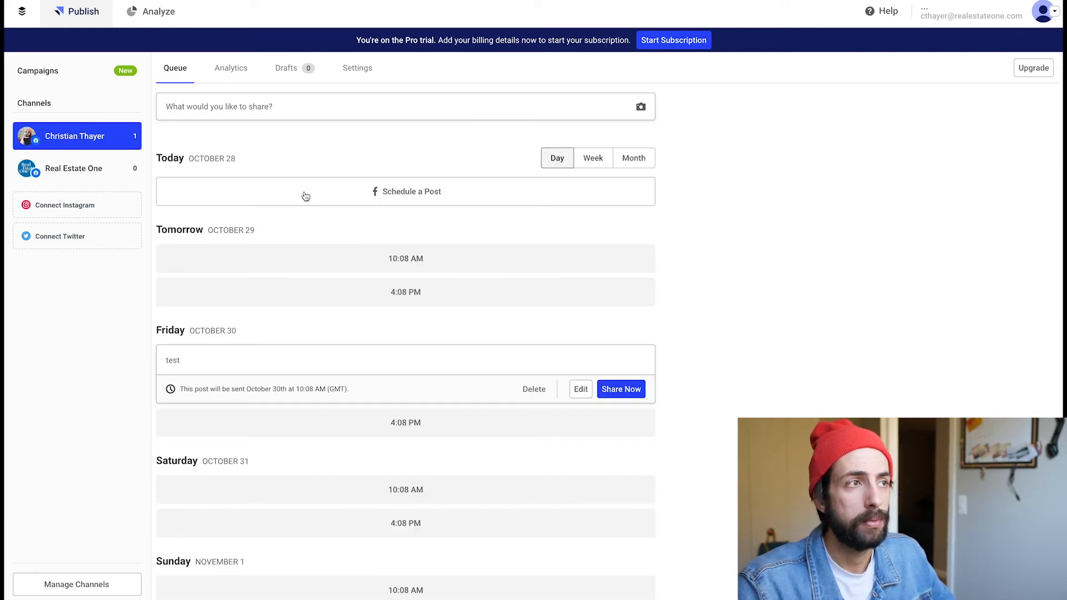
scroll(409, 331, down, 5)
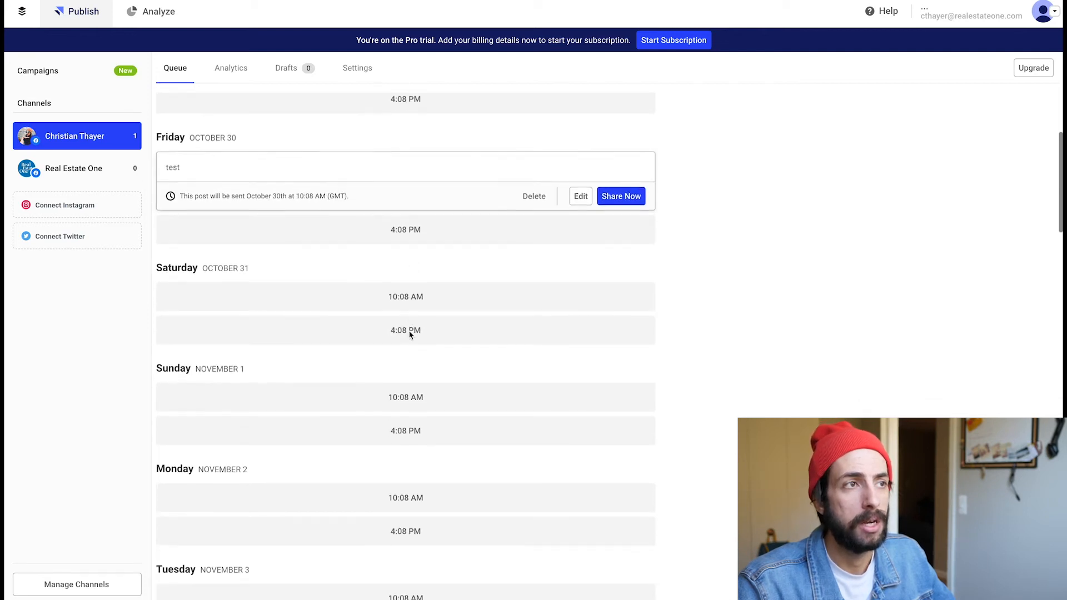
scroll(415, 333, up, 4)
scroll(415, 329, up, 1)
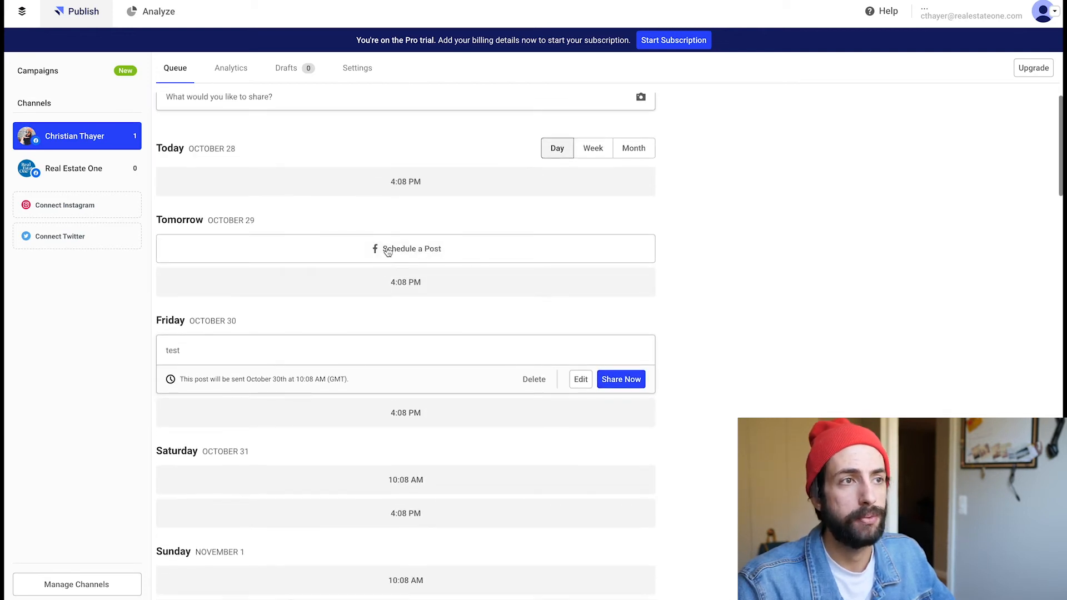
click(78, 174)
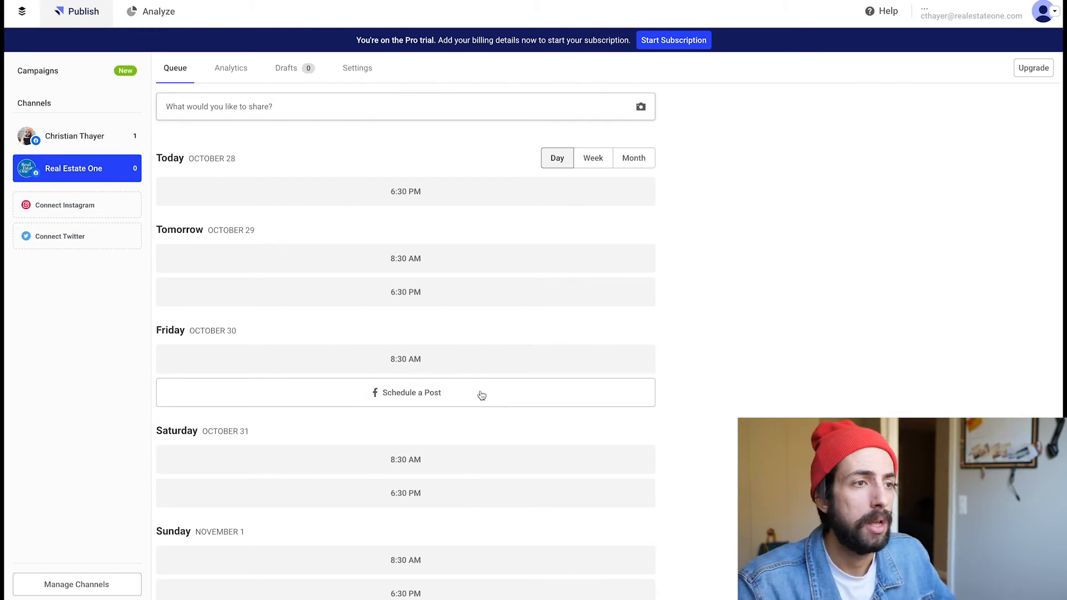
scroll(480, 395, down, 4)
scroll(478, 395, down, 1)
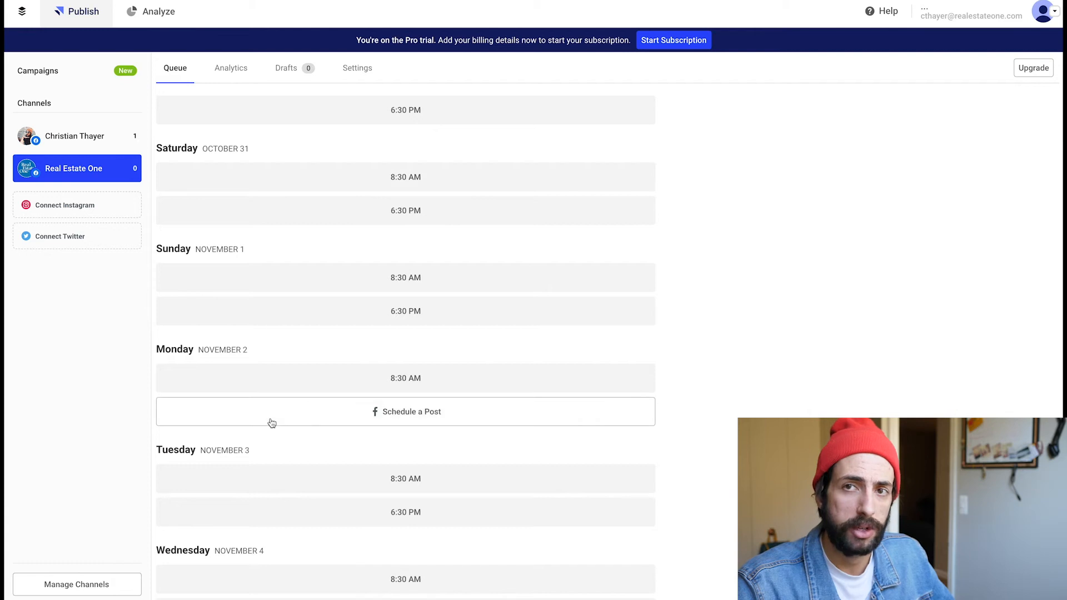
scroll(381, 410, down, 5)
- Check the post analytics for the Real Estate One channel and return to its queue
click(232, 71)
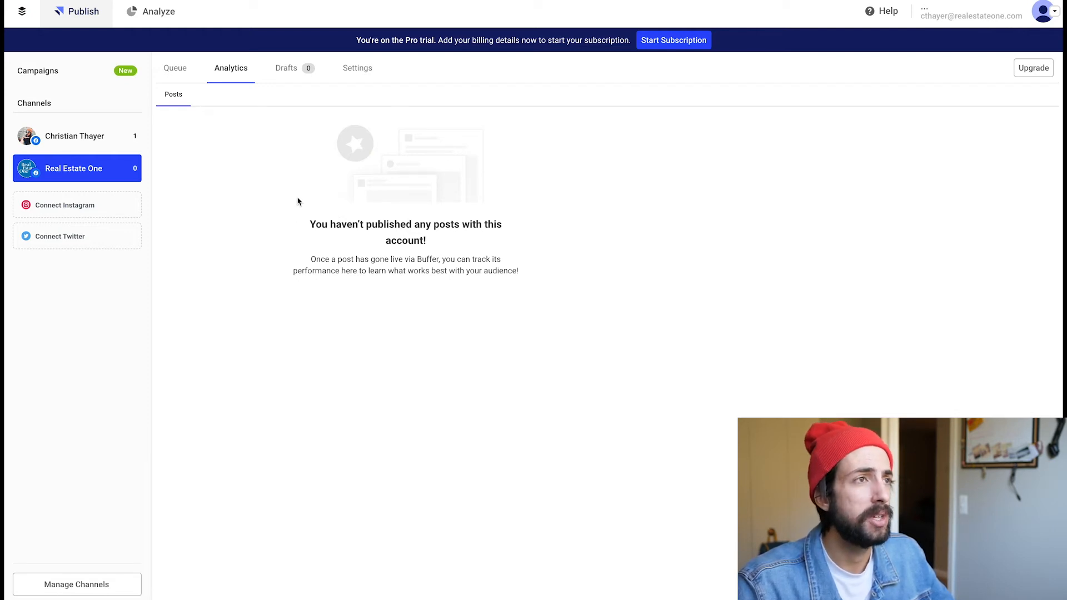
click(171, 73)
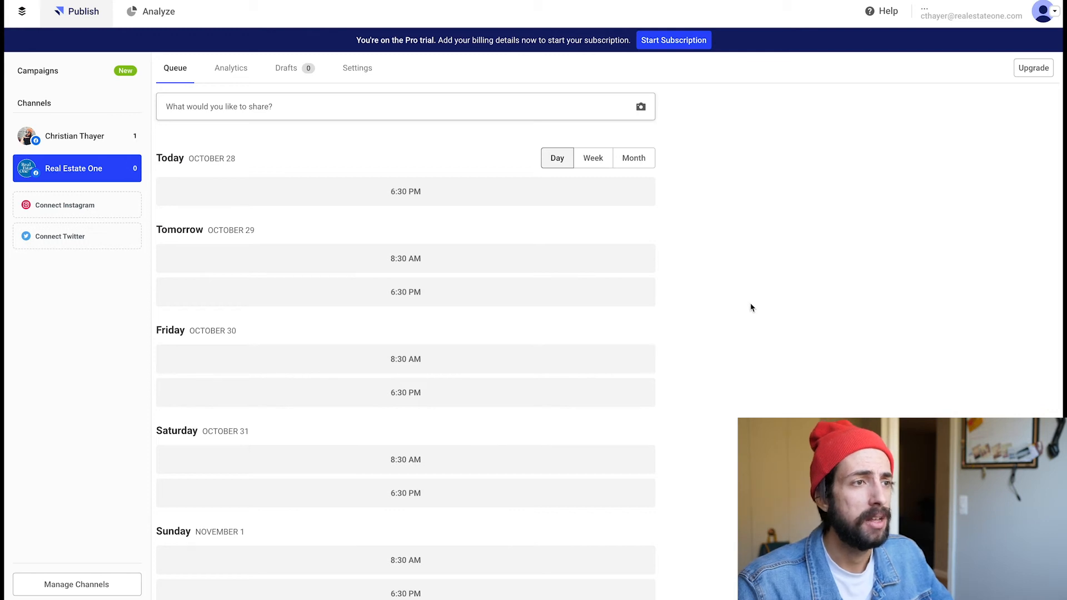
scroll(750, 307, down, 5)
scroll(753, 307, up, 5)
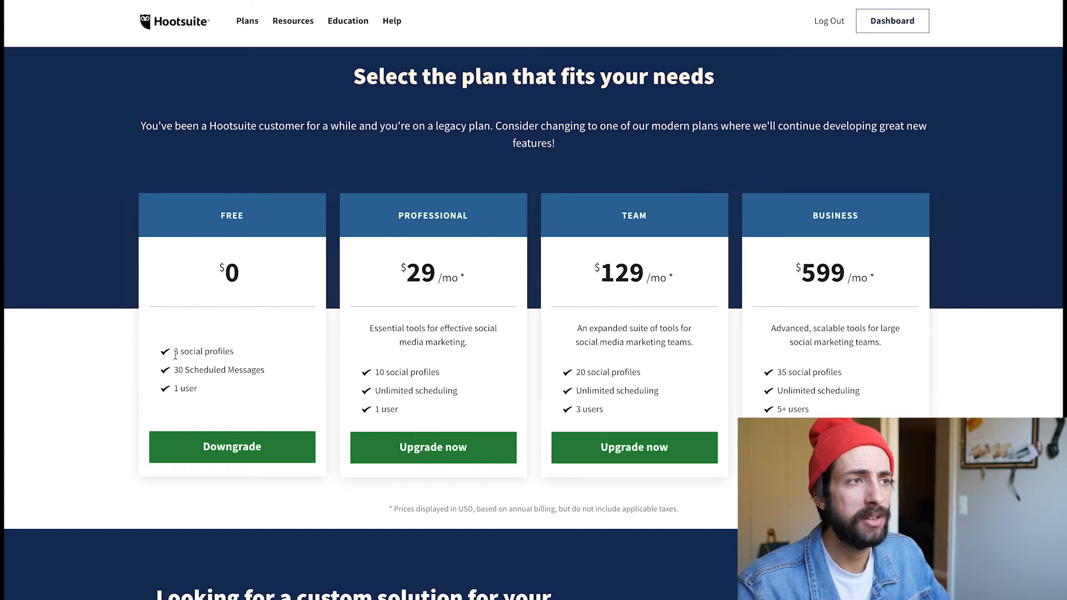
- On Hootsuite's plans page, examine the Free plan's social profile and scheduled message limits, and go to the Hootsuite home page
drag(177, 354, 254, 360)
drag(175, 370, 274, 374)
click(216, 406)
click(184, 26)
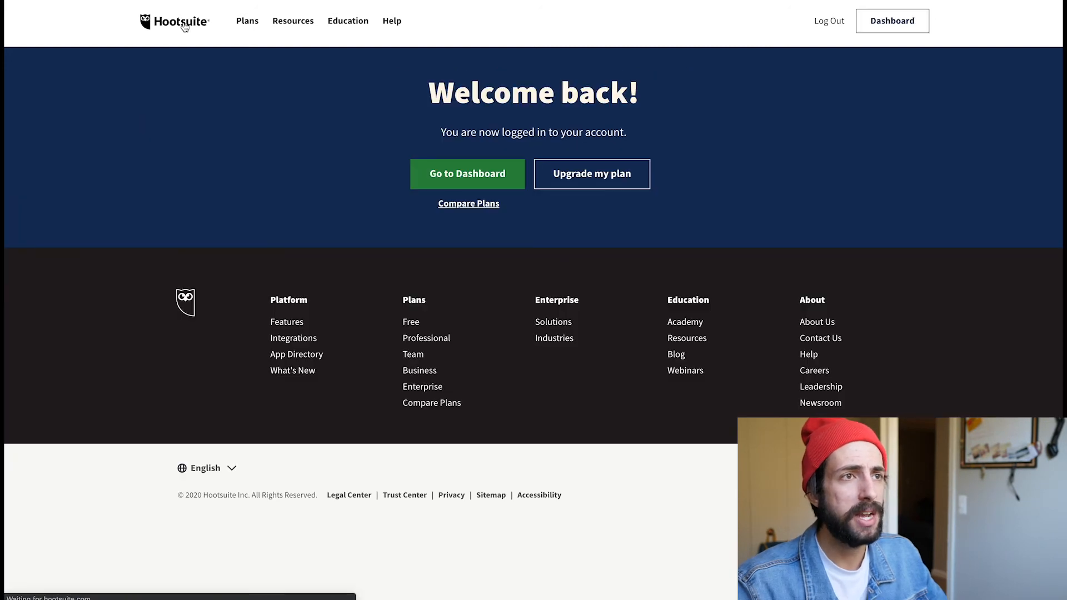
- Go to the Hootsuite dashboard, draft a "test" post for the Real Estate One Facebook page, and choose to schedule it for later
click(472, 176)
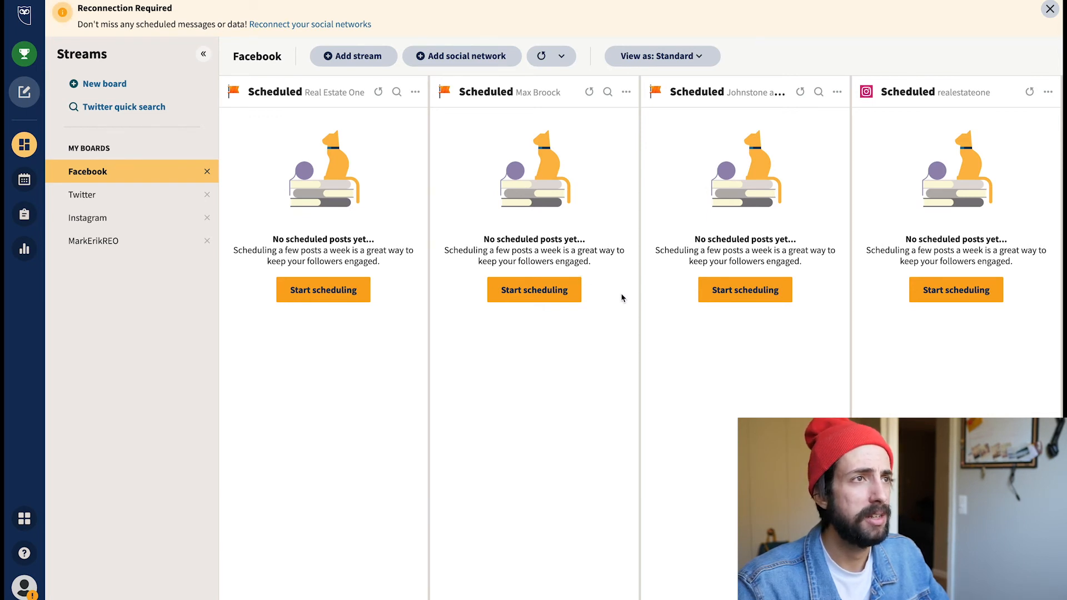
click(332, 288)
click(323, 227)
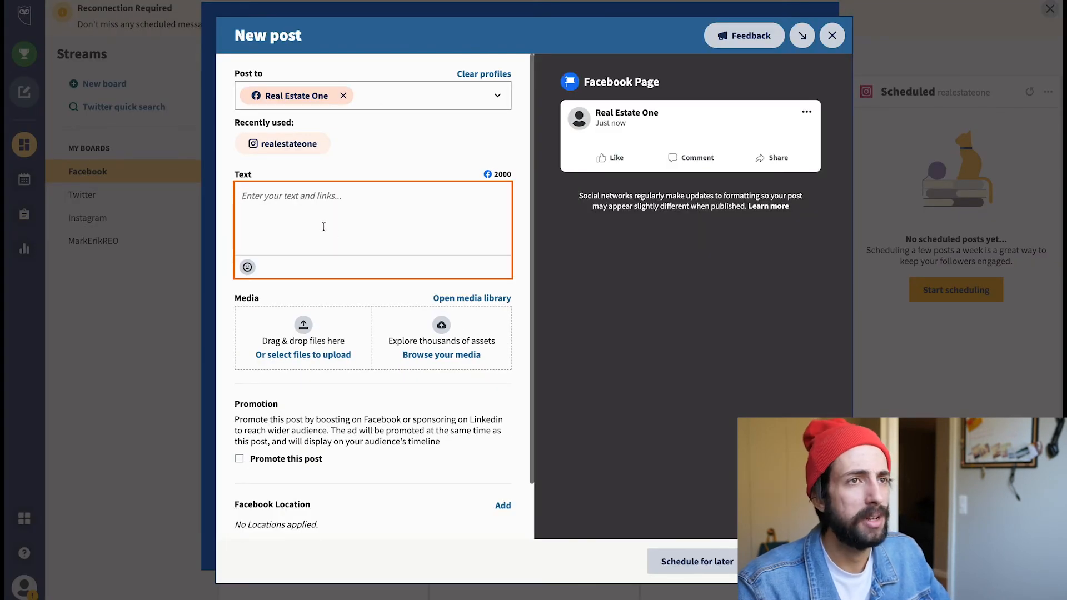
text(test)
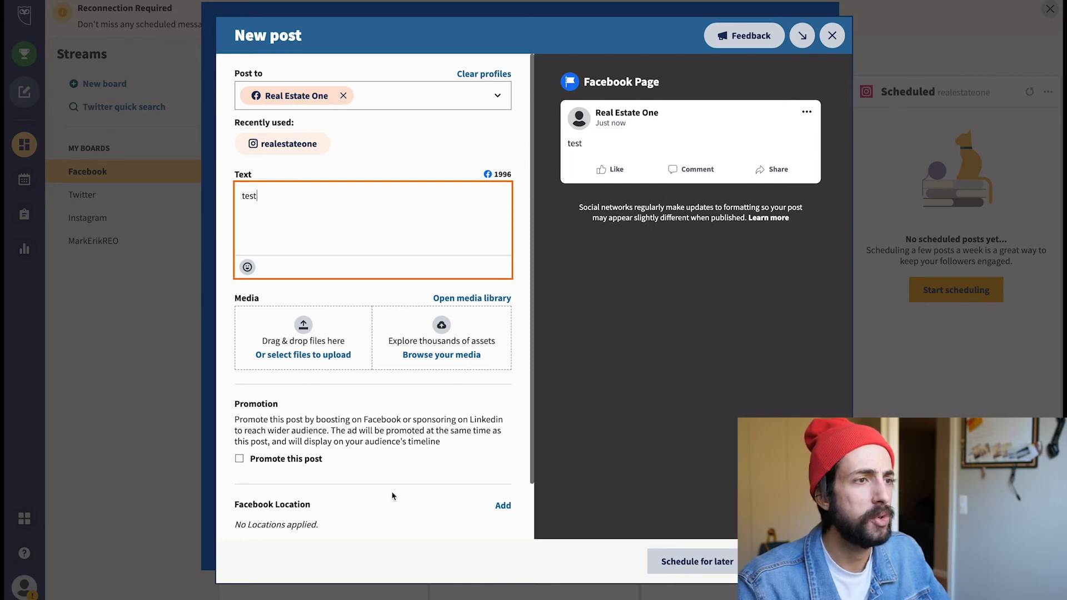
scroll(394, 496, down, 1)
scroll(394, 496, up, 1)
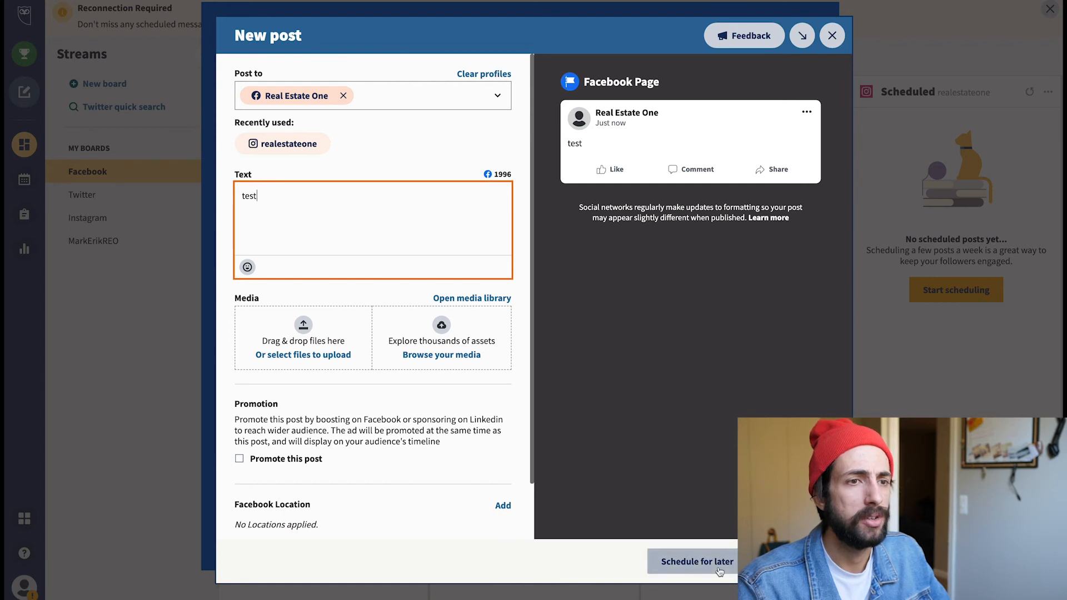
click(693, 570)
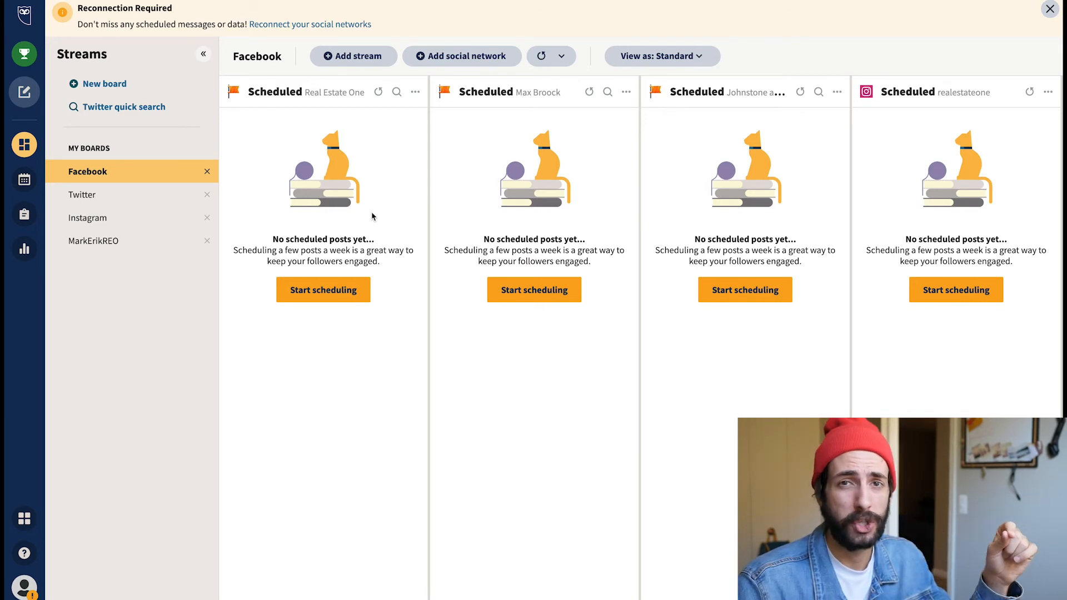
- Explore the publishing planner's week, the create options for Wednesday 28 at 3:00 PM, the Johnstone and Johnstone account's calendar, and the content view
click(20, 181)
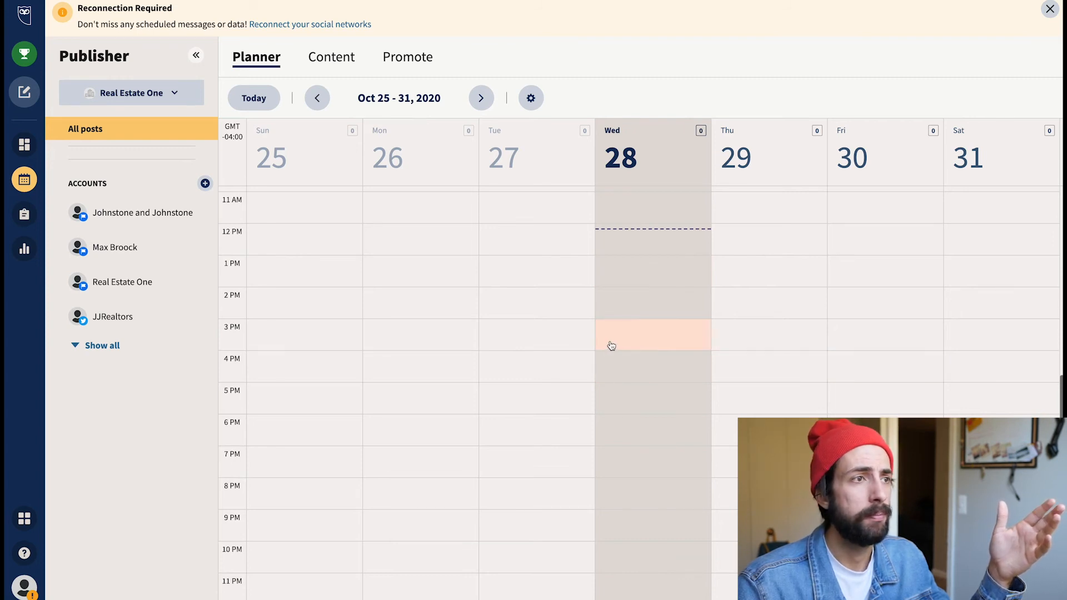
click(645, 337)
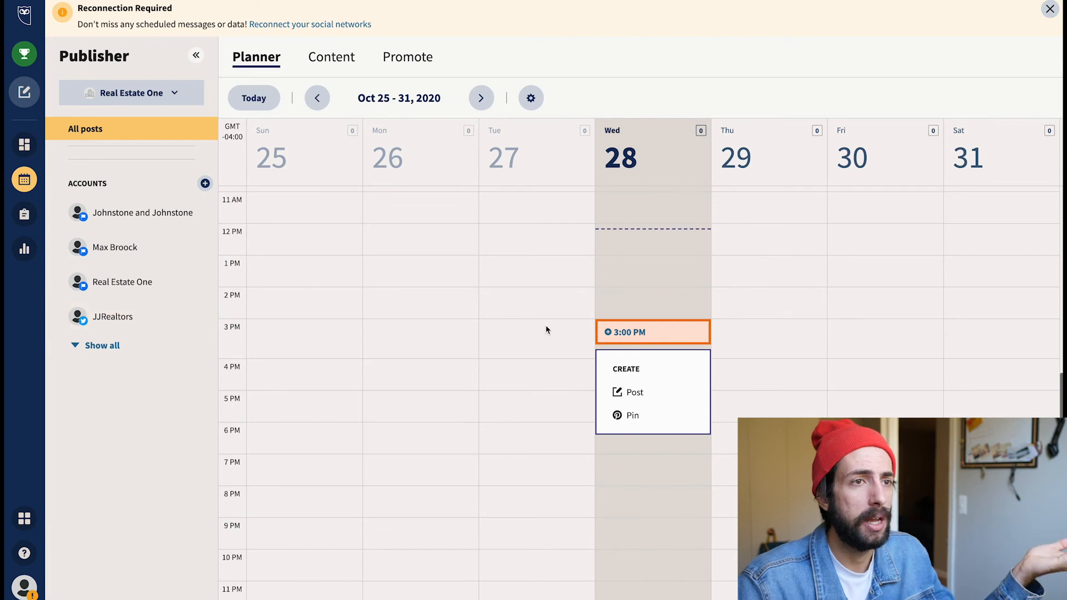
click(689, 334)
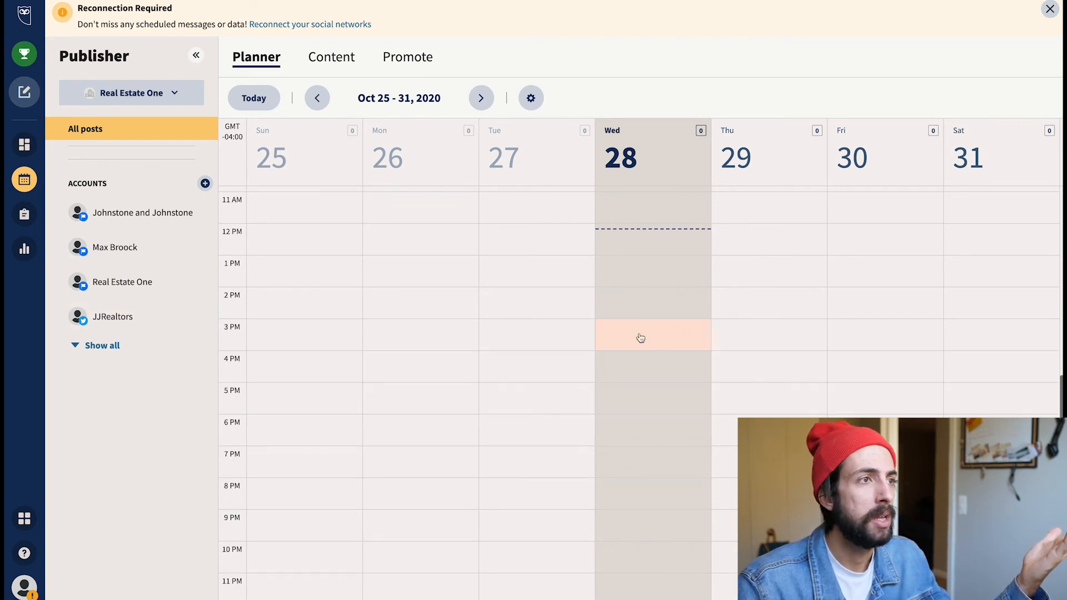
click(128, 214)
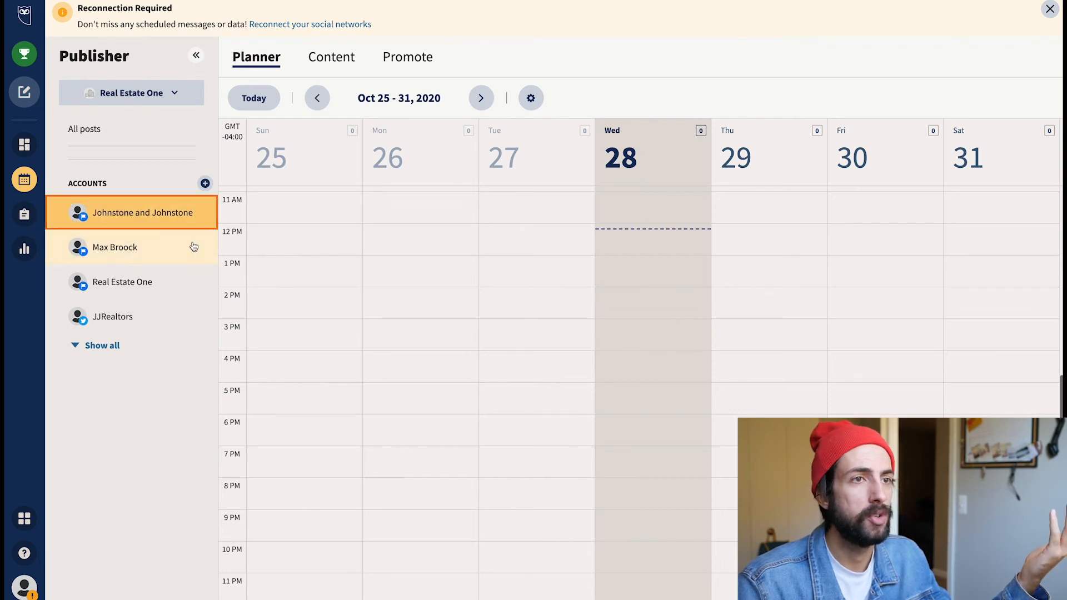
click(331, 56)
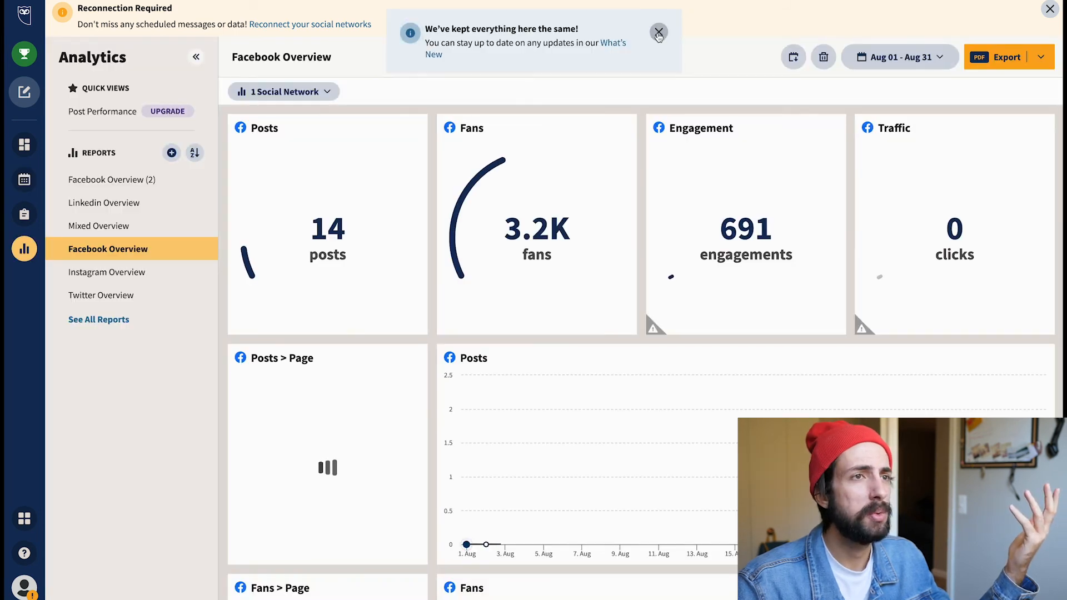
- Dismiss the analytics notice, review the August Facebook Overview report's charts and post tables, and return to the Facebook streams board
click(658, 34)
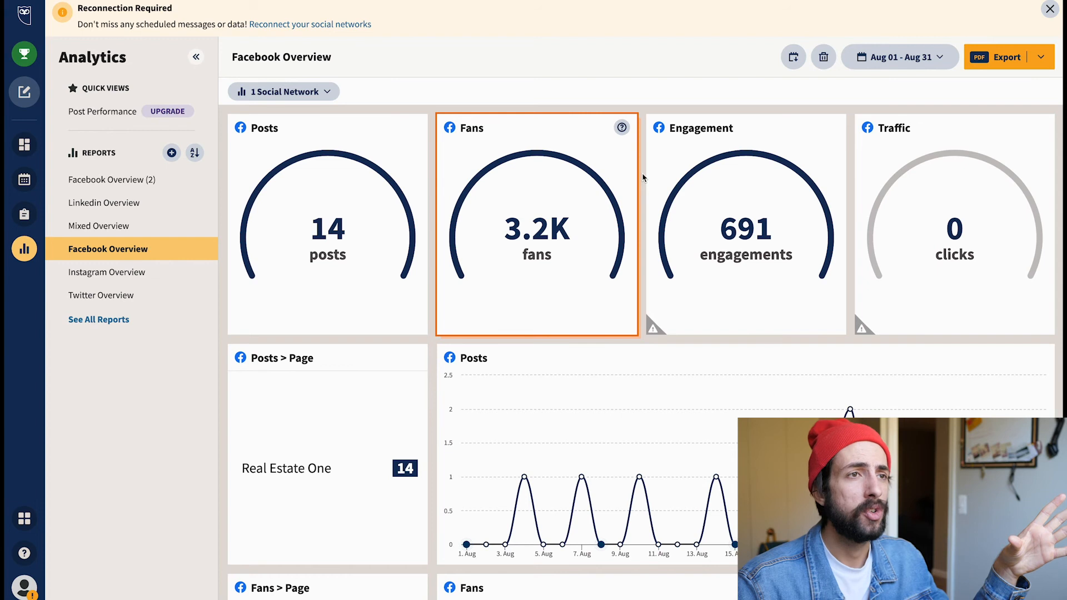
scroll(643, 177, down, 1)
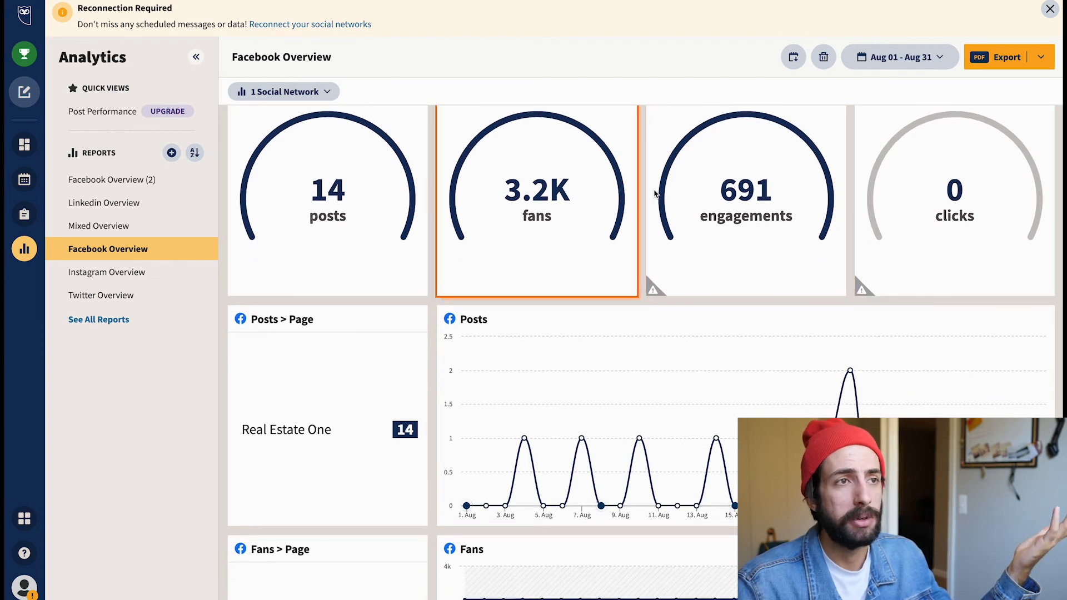
scroll(887, 208, down, 6)
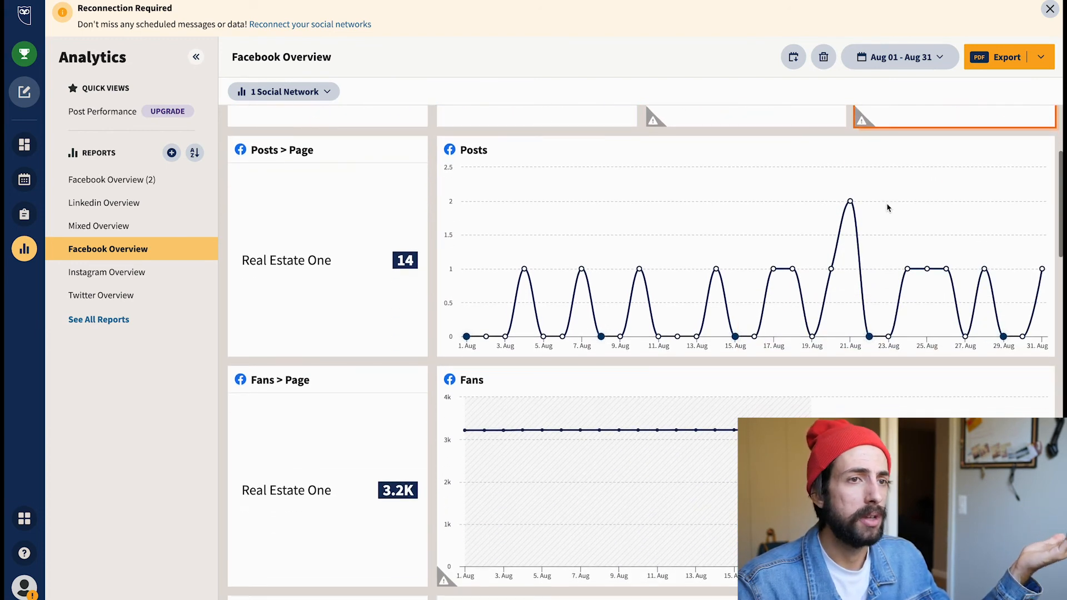
scroll(887, 208, down, 2)
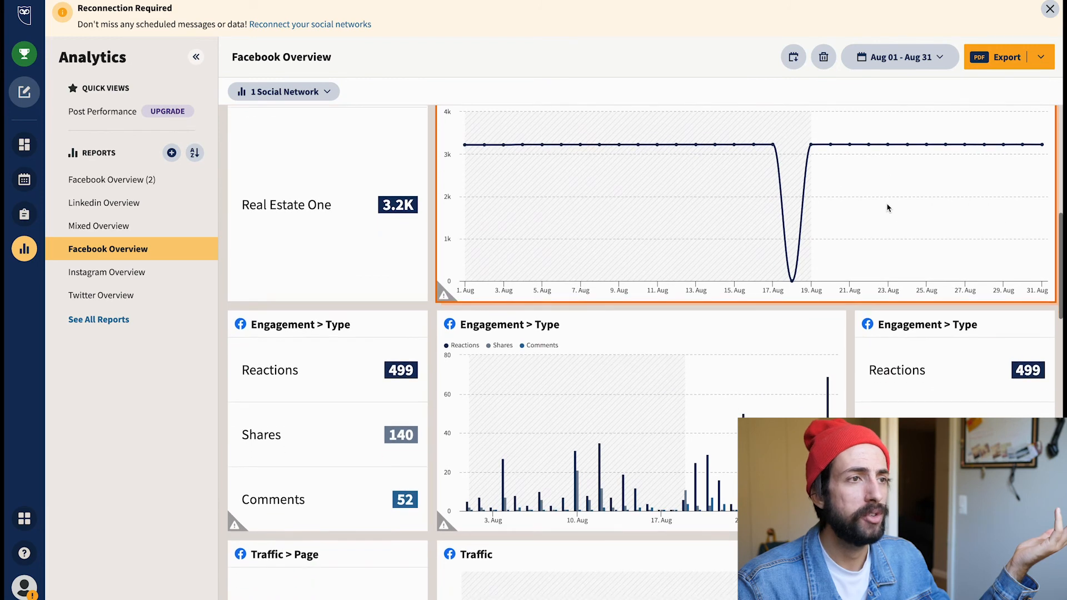
scroll(887, 208, down, 4)
scroll(887, 208, down, 4)
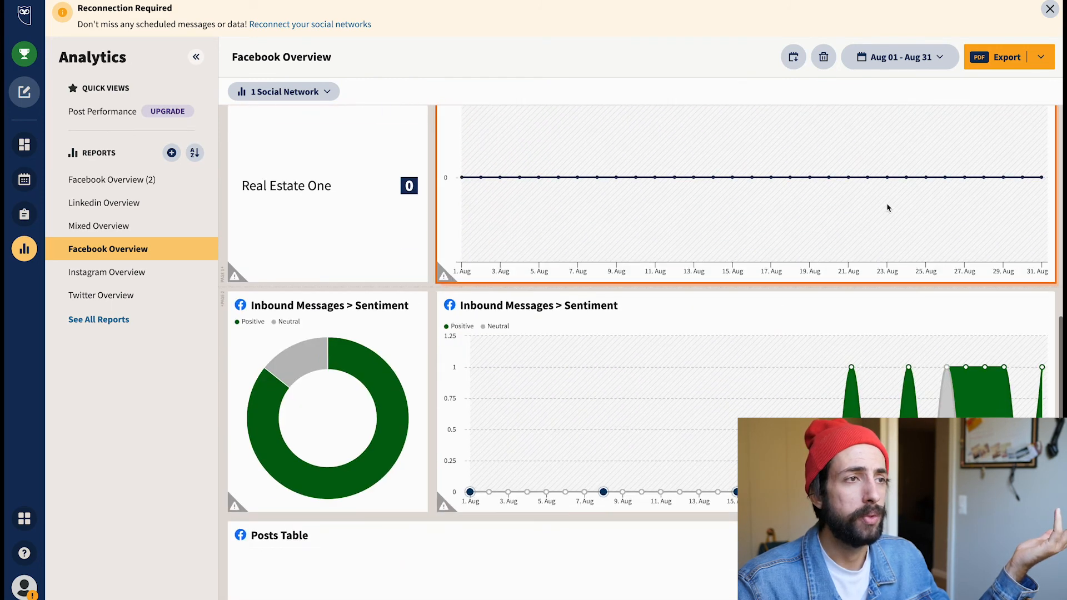
scroll(888, 207, down, 1)
scroll(887, 208, down, 9)
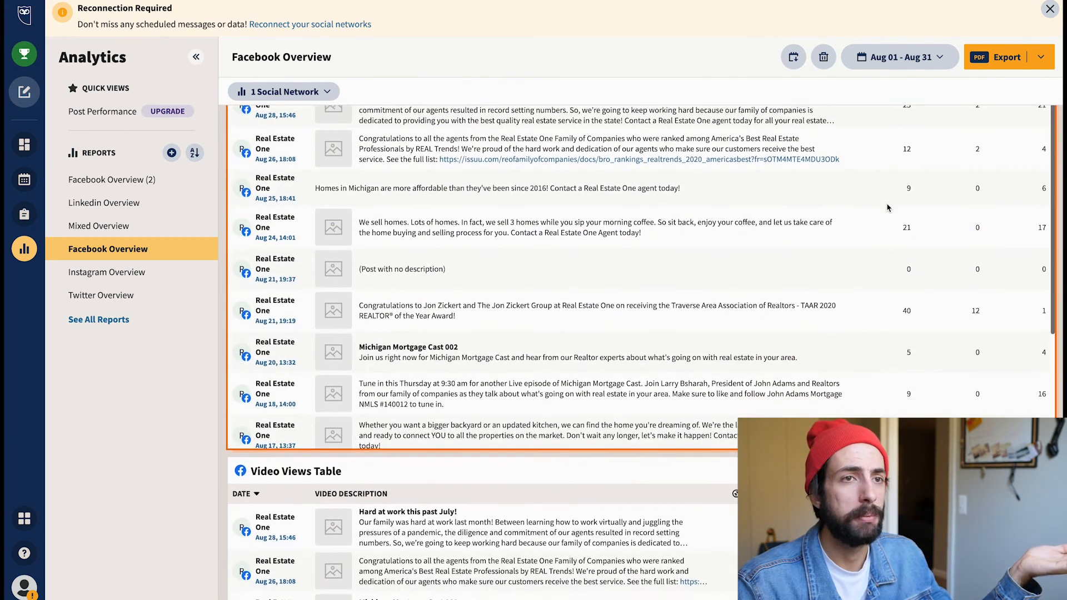
scroll(887, 208, up, 6)
scroll(887, 208, up, 10)
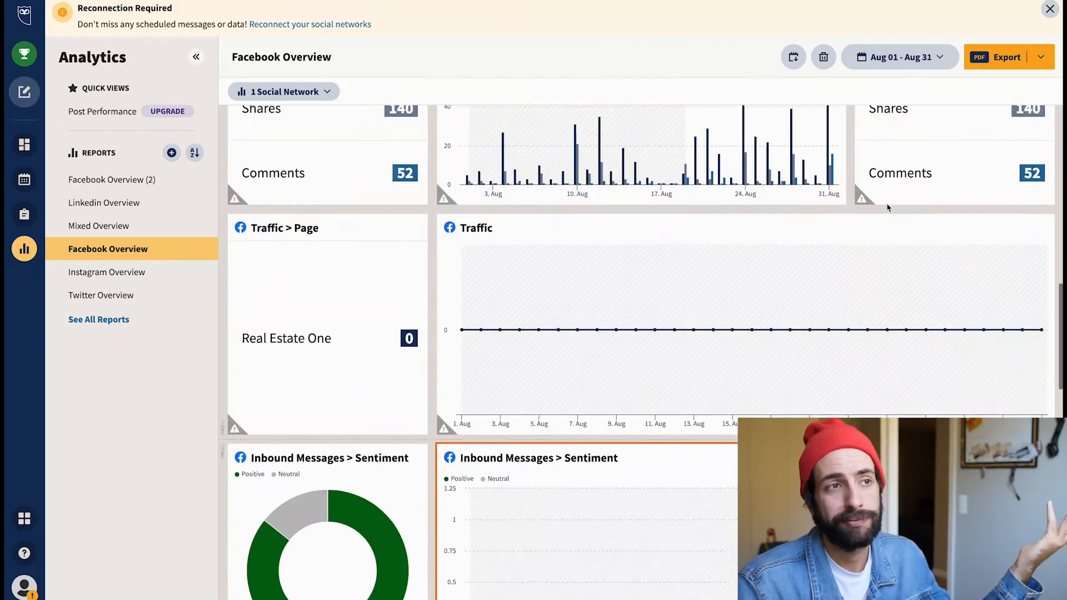
scroll(887, 208, up, 8)
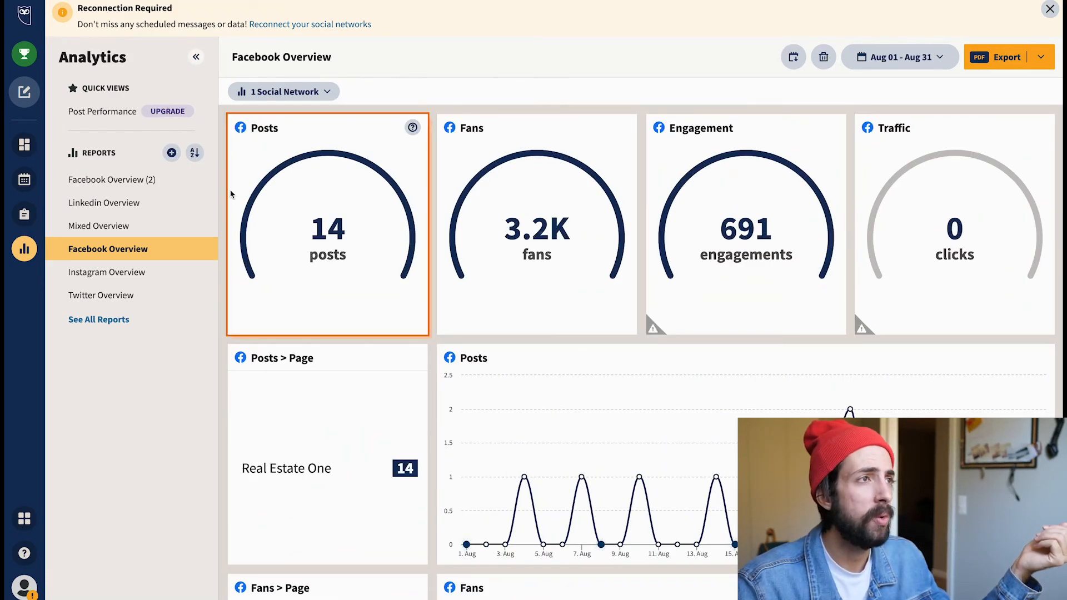
mouse_move(71, 192)
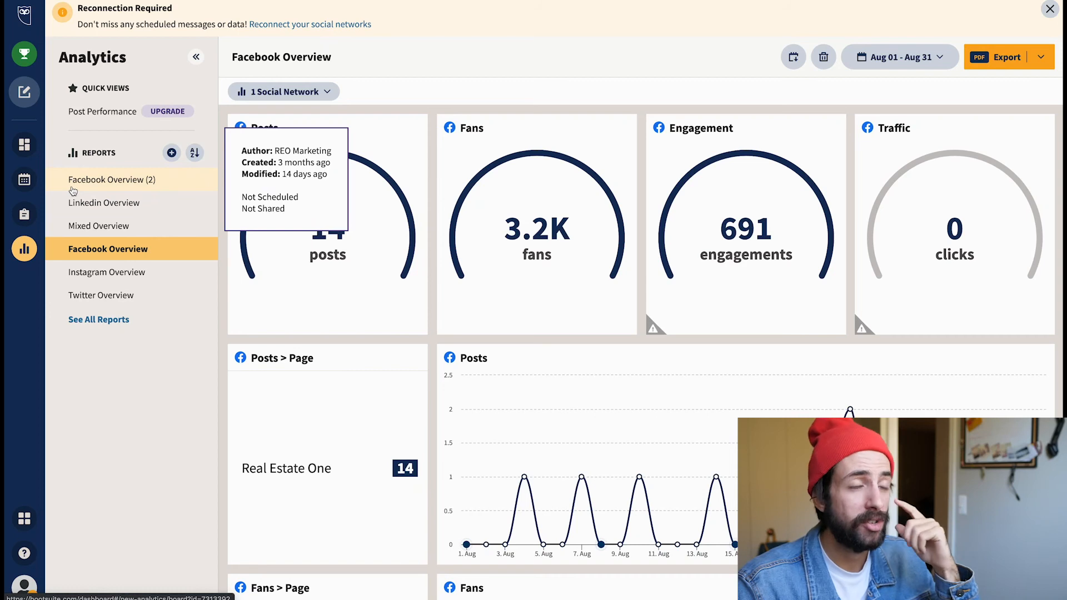
click(25, 145)
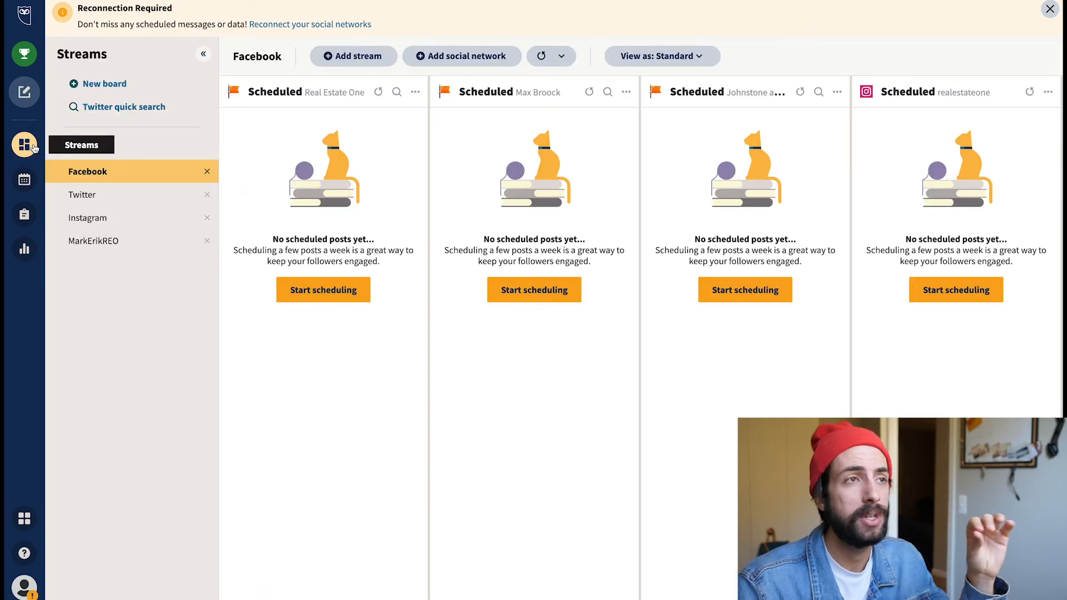